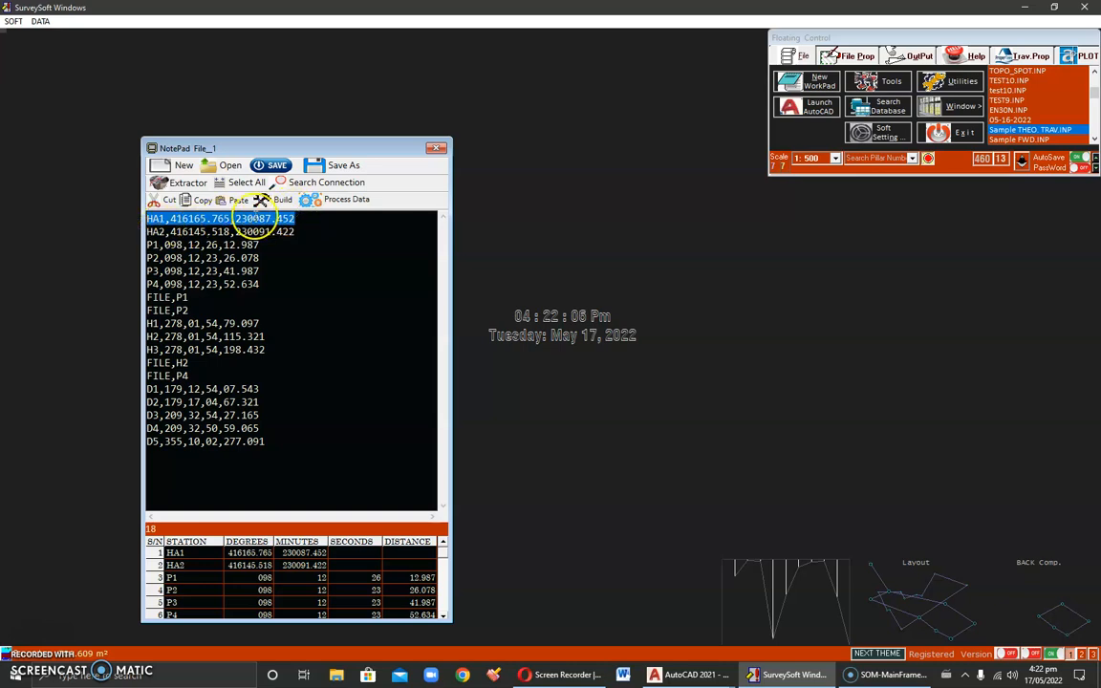
# Step: Examine the names and coordinates of the control stations HA1 and HA2 in the traverse data
pyautogui.moveTo(304, 218); pyautogui.dragTo(153, 219)
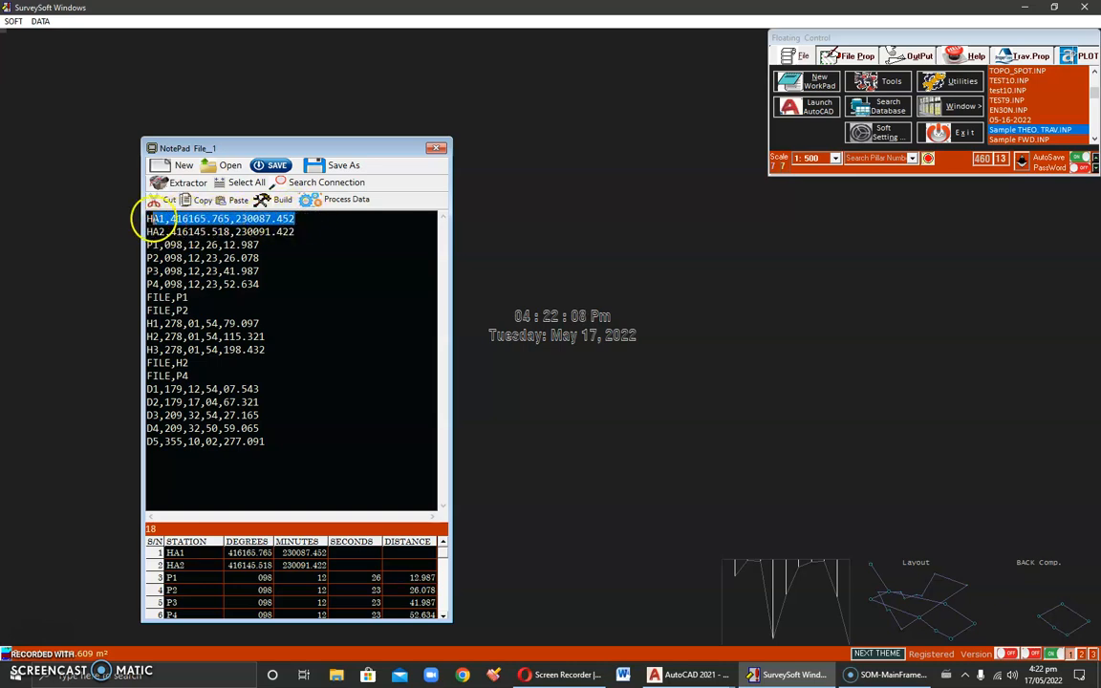
pyautogui.moveTo(302, 233); pyautogui.dragTo(146, 233)
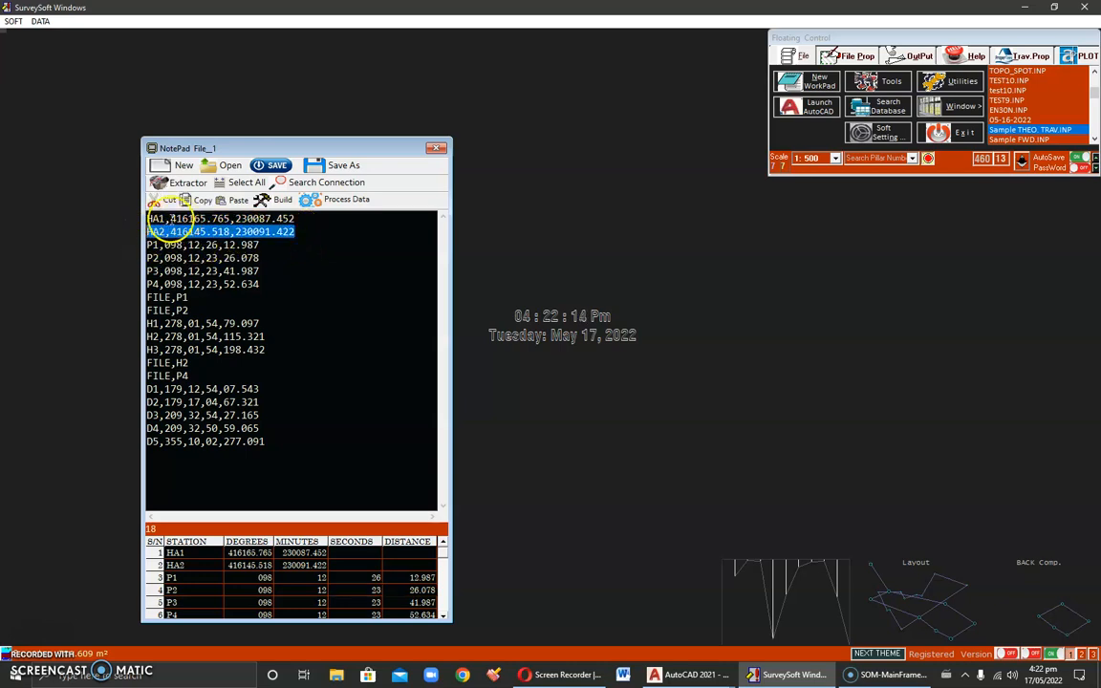
pyautogui.moveTo(166, 220); pyautogui.dragTo(295, 219)
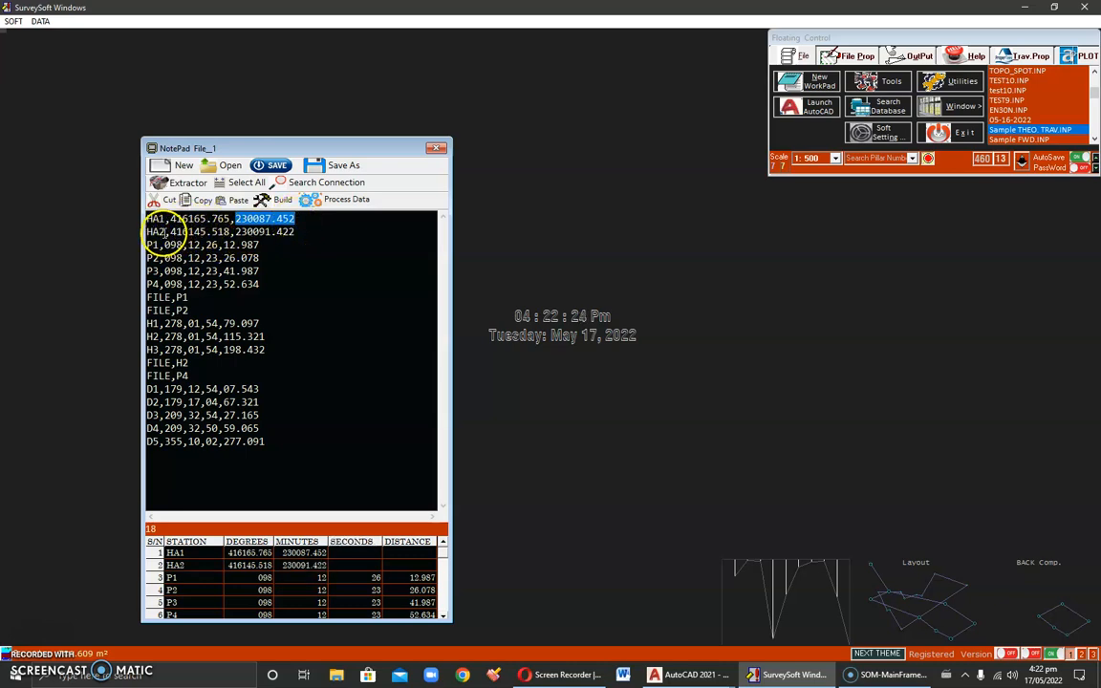
pyautogui.moveTo(165, 232); pyautogui.dragTo(158, 231)
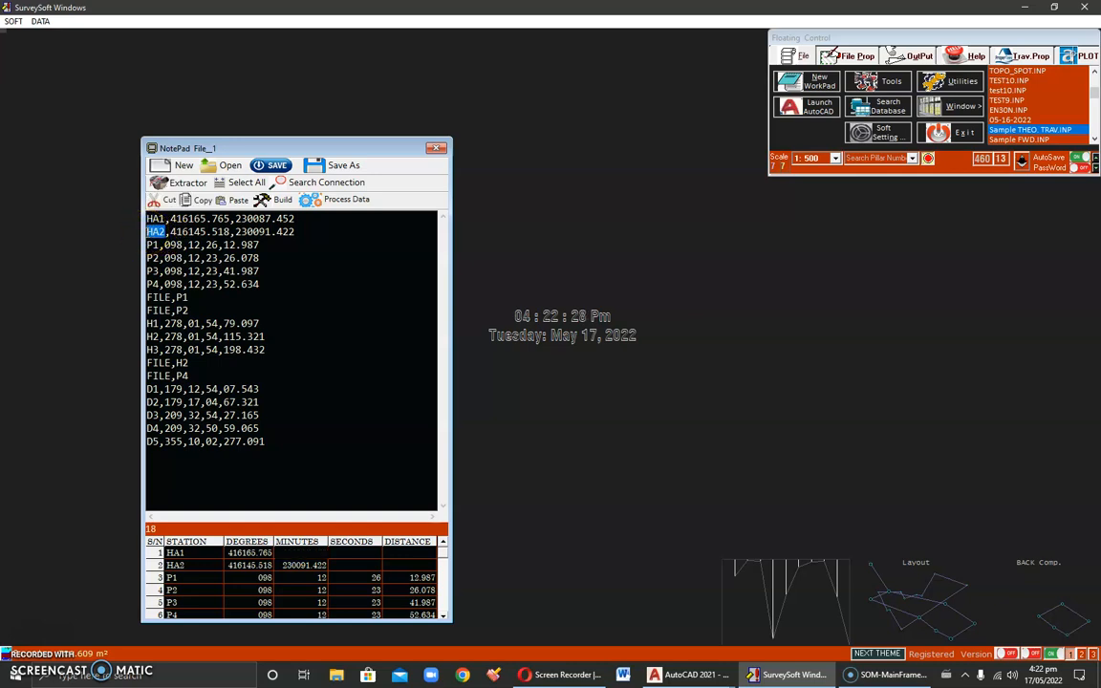
pyautogui.moveTo(171, 231); pyautogui.dragTo(296, 230)
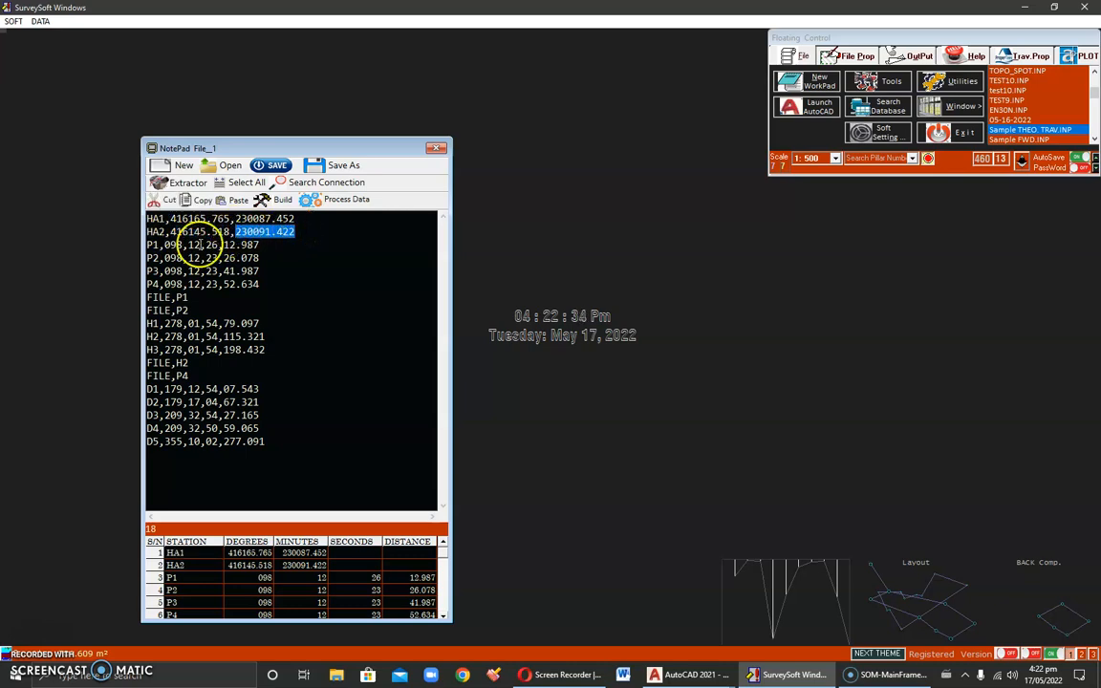
# Step: Review the station name and observation values on the P1 line, along with the block of lines P1 to P4
pyautogui.click(157, 245)
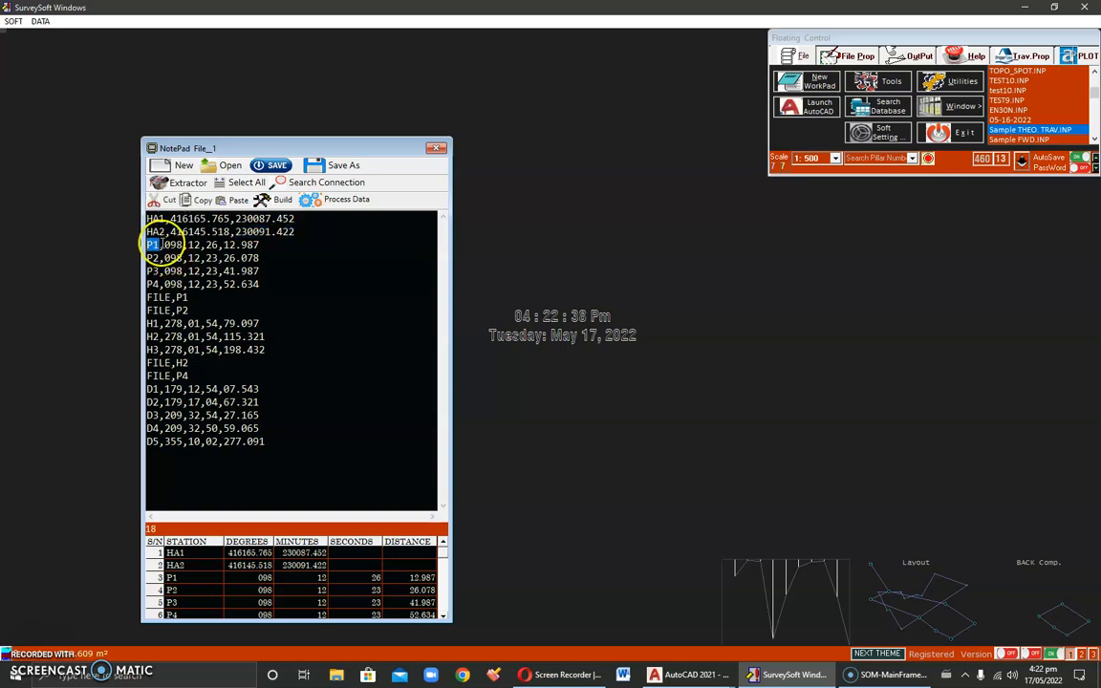
pyautogui.moveTo(164, 245); pyautogui.dragTo(259, 245)
pyautogui.click(225, 245)
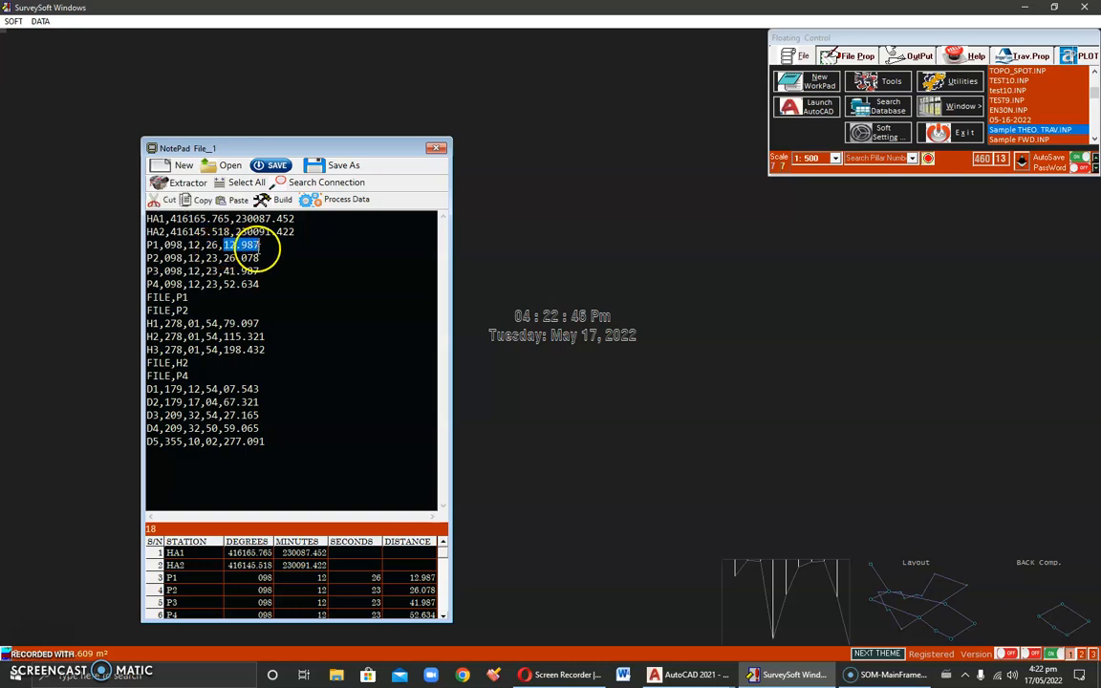
pyautogui.moveTo(145, 246); pyautogui.dragTo(141, 294)
pyautogui.click(153, 255)
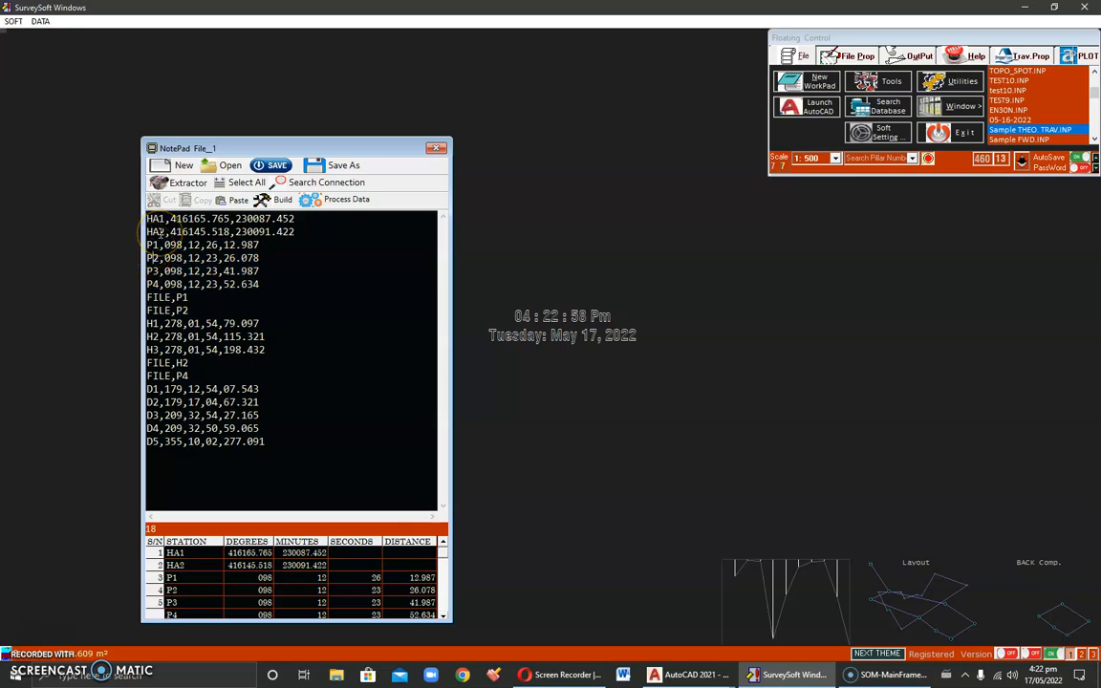
pyautogui.moveTo(140, 241)
pyautogui.mouseDown()
pyautogui.moveTo(141, 296)
pyautogui.moveTo(145, 247)
pyautogui.mouseUp()
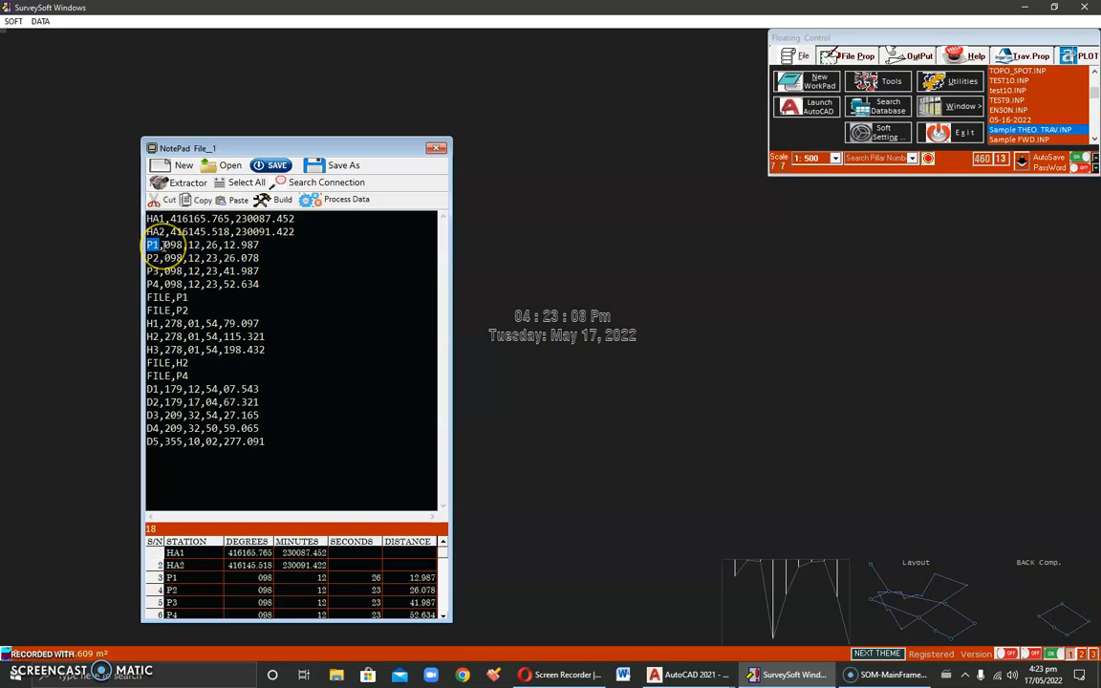
# Step: Examine the degrees, minutes, seconds and distance fields of P1, and compare lines P1 to P4 with the HA2 station line
pyautogui.moveTo(165, 245); pyautogui.dragTo(263, 245)
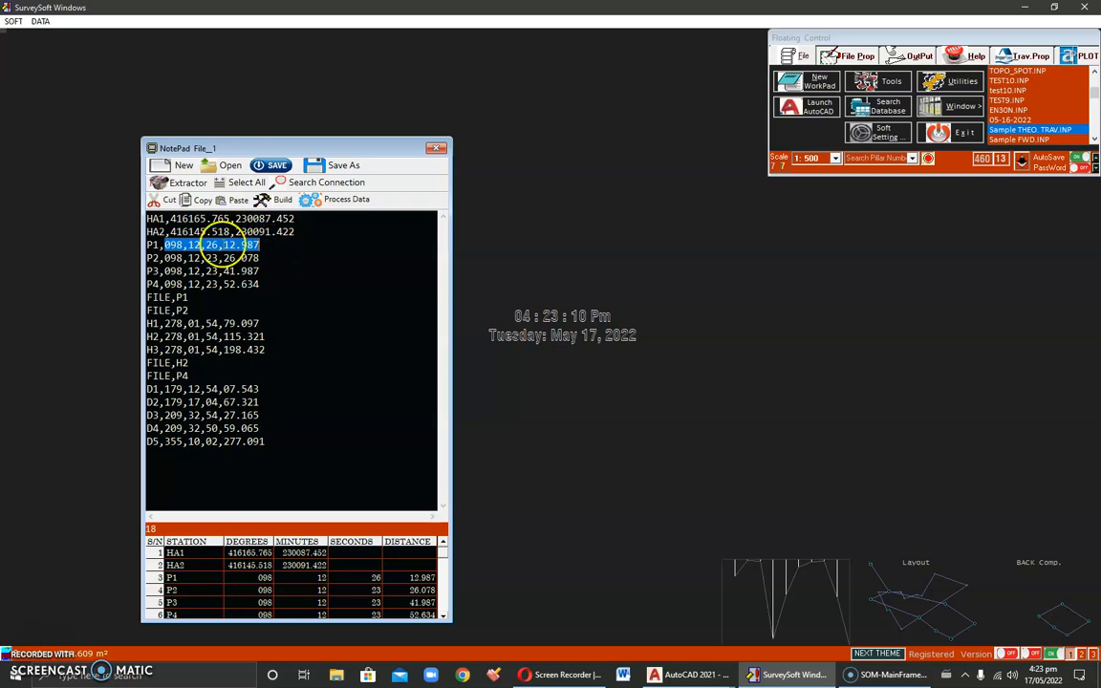
pyautogui.click(182, 245)
pyautogui.moveTo(166, 244); pyautogui.dragTo(262, 244)
pyautogui.doubleClick(174, 245)
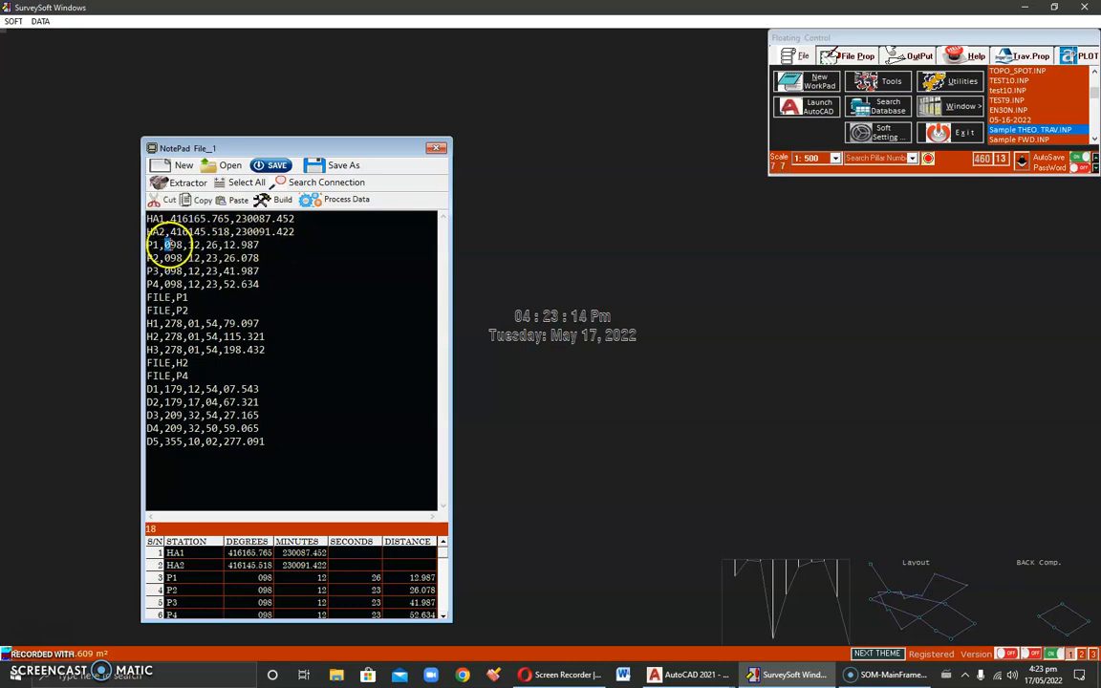
pyautogui.doubleClick(193, 245)
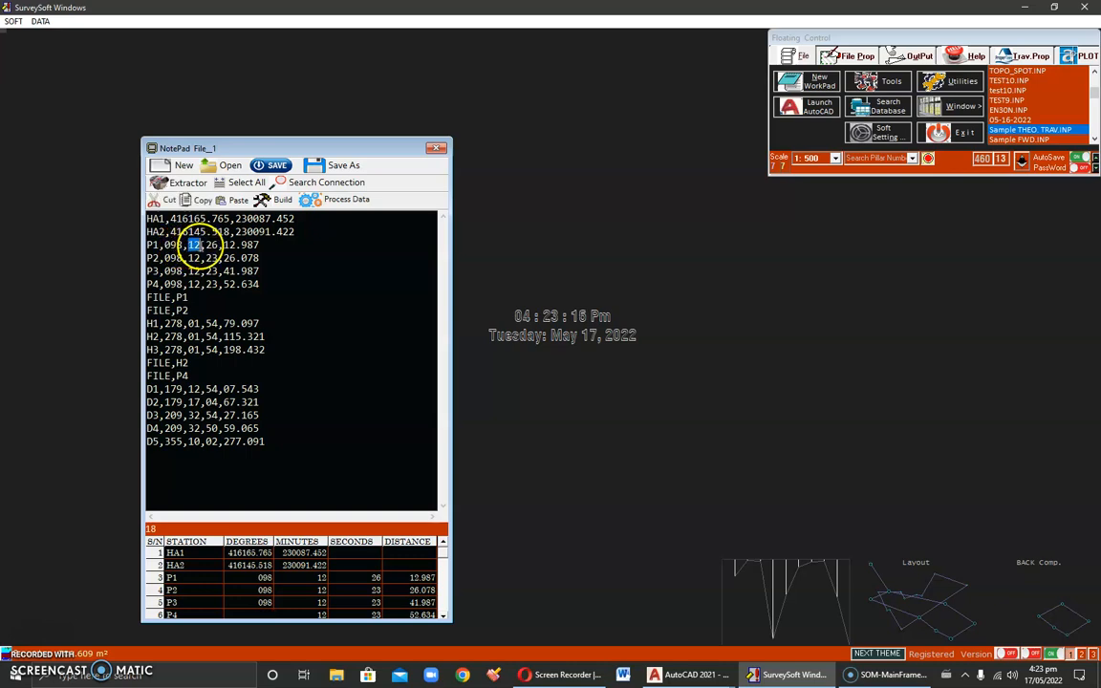
pyautogui.doubleClick(210, 244)
pyautogui.doubleClick(229, 245)
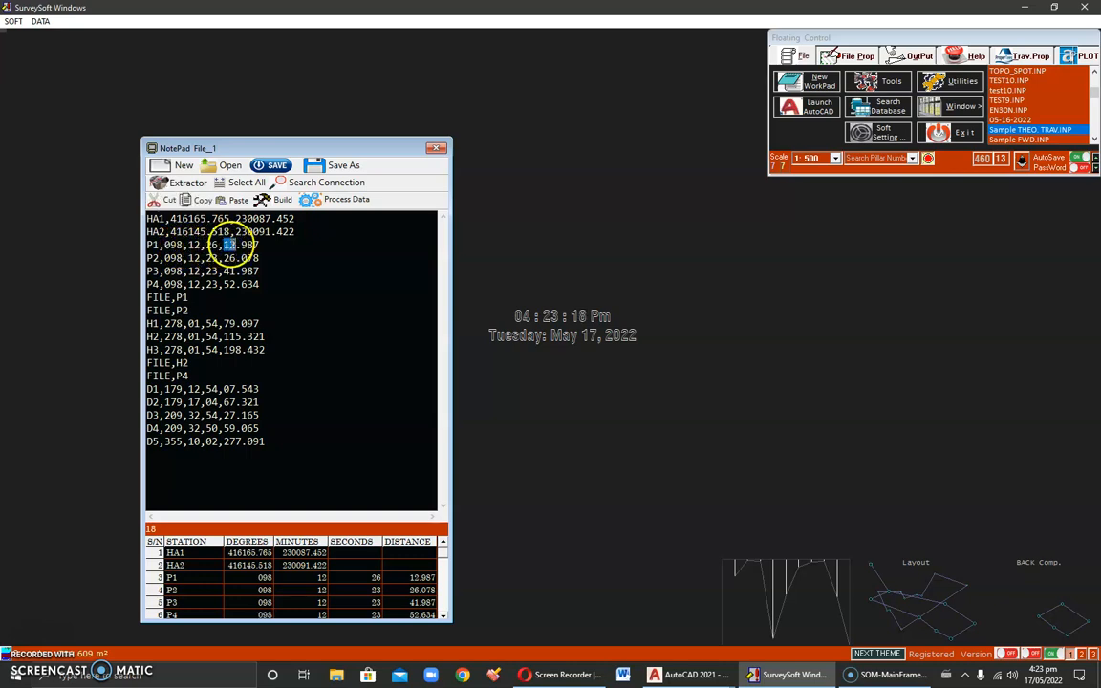
pyautogui.moveTo(148, 243); pyautogui.dragTo(148, 291)
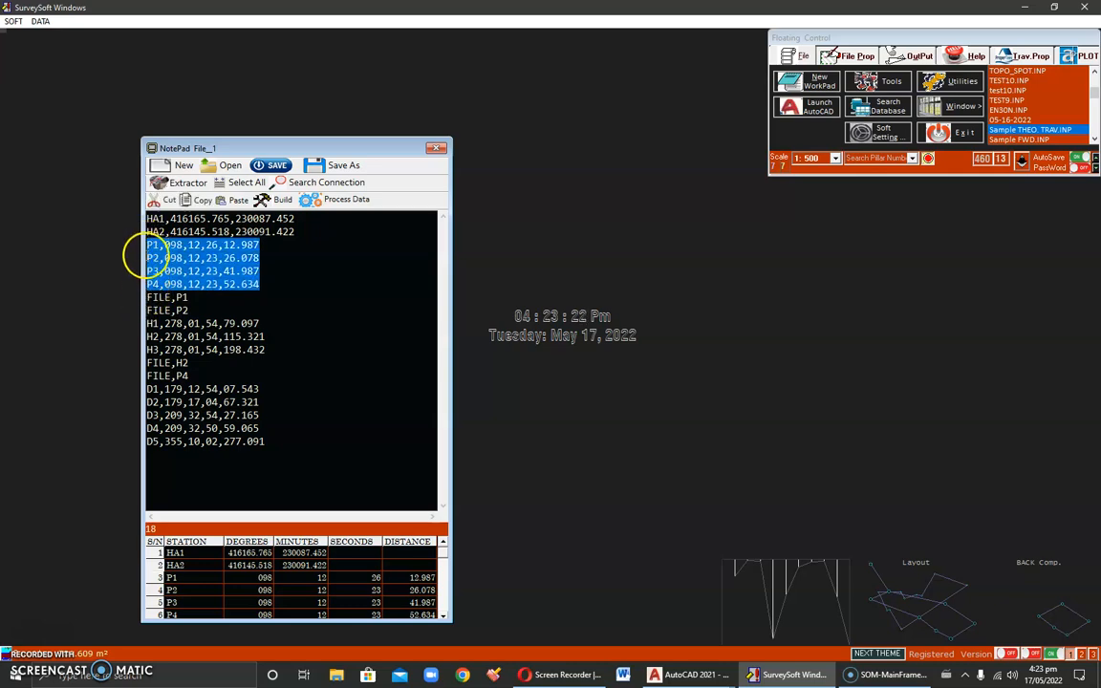
pyautogui.click(299, 232)
pyautogui.moveTo(299, 232); pyautogui.dragTo(153, 230)
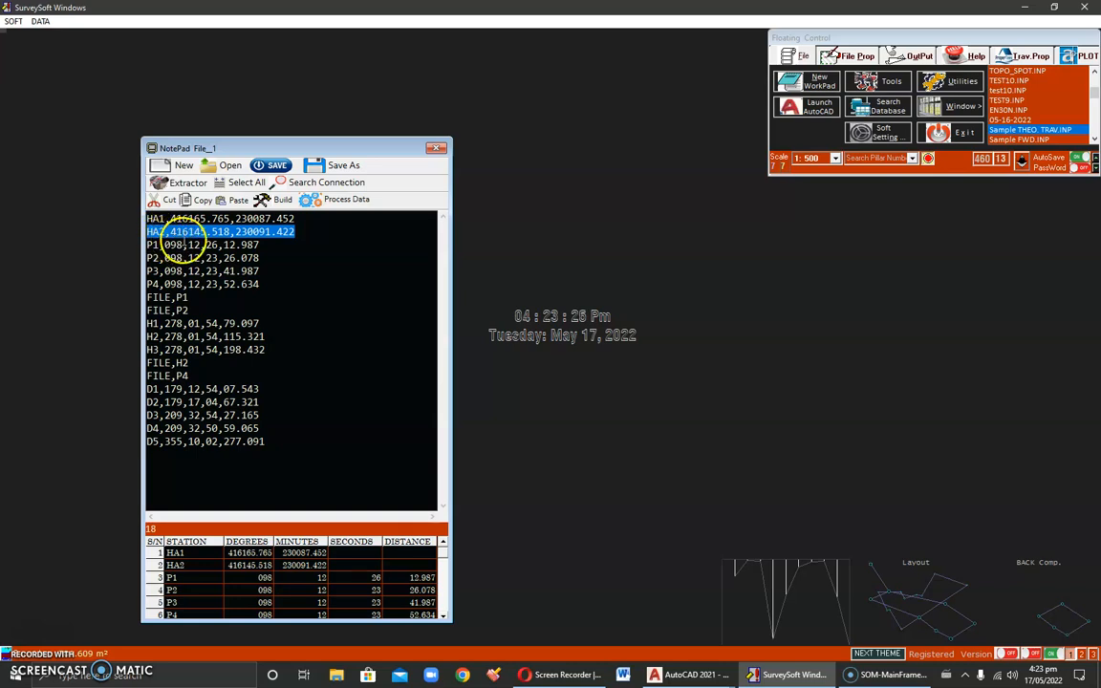
# Step: Examine the FILE,P1 reference line and compare it with the P1 observation line it recalls
pyautogui.doubleClick(158, 297)
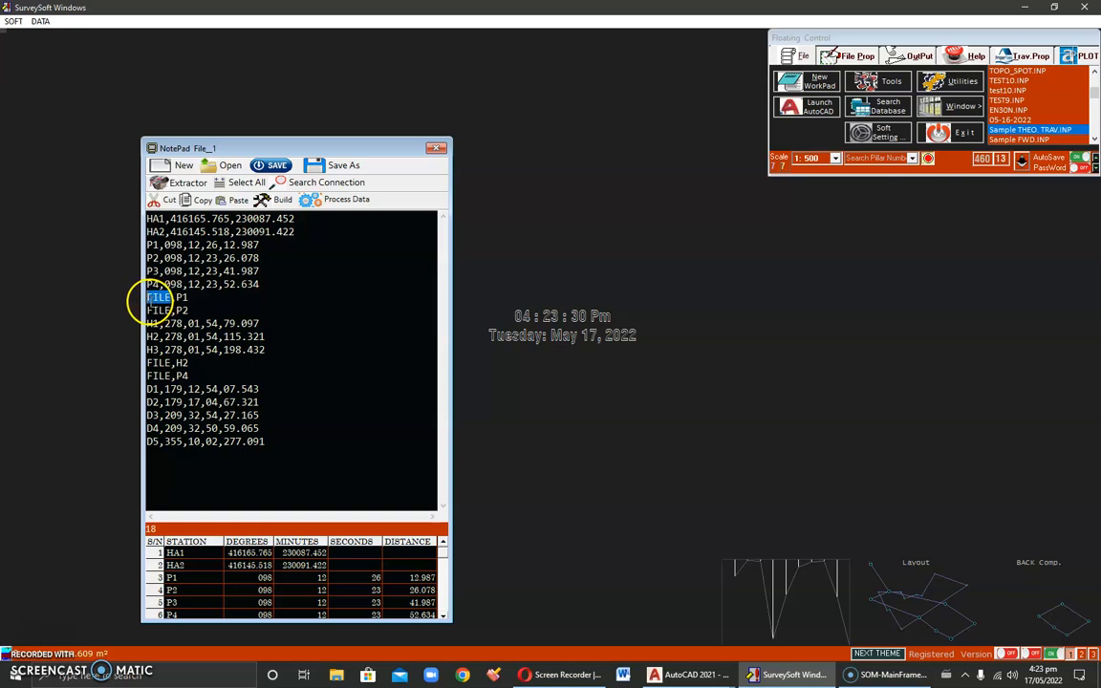
pyautogui.moveTo(194, 298); pyautogui.dragTo(185, 297)
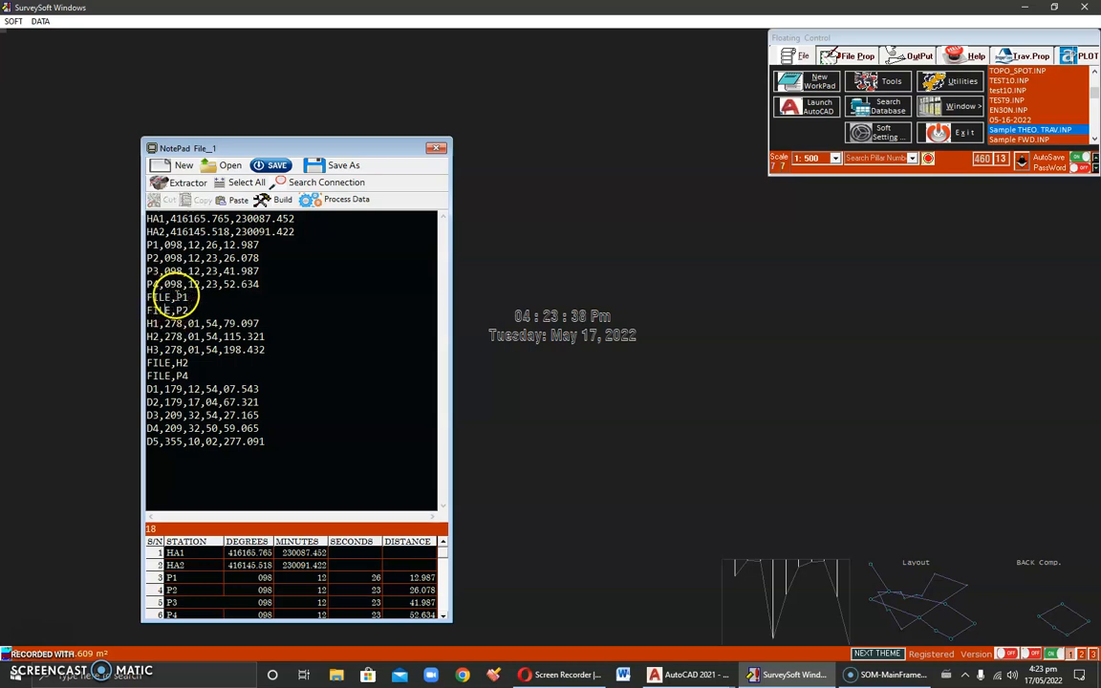
pyautogui.moveTo(189, 298); pyautogui.dragTo(182, 298)
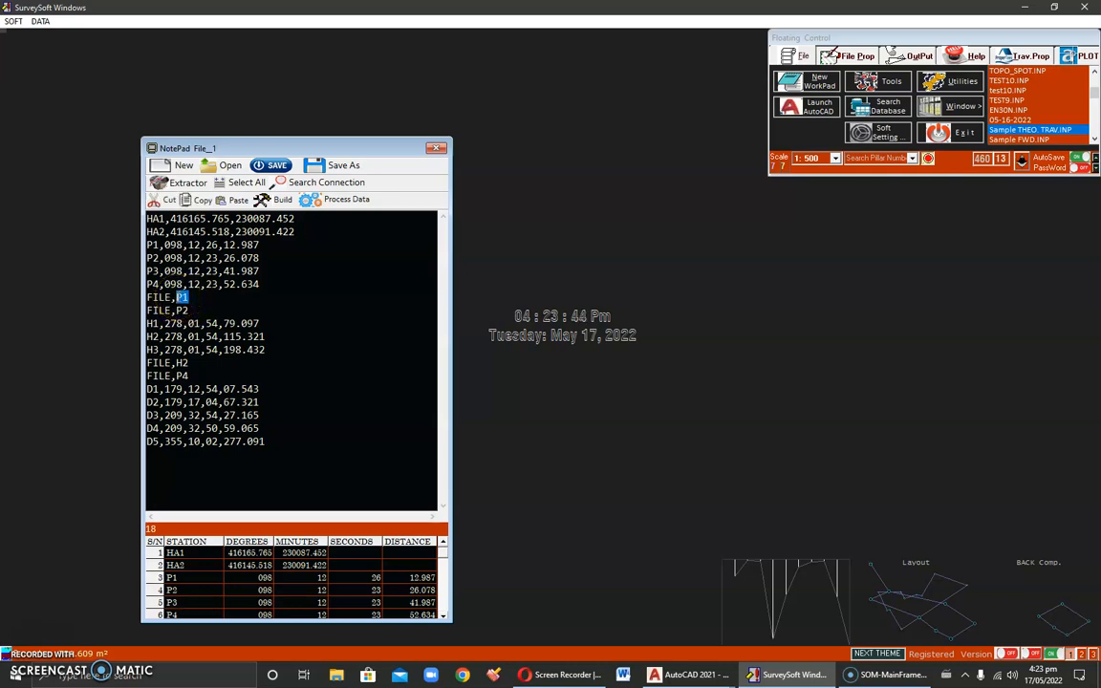
pyautogui.moveTo(151, 246); pyautogui.dragTo(162, 247)
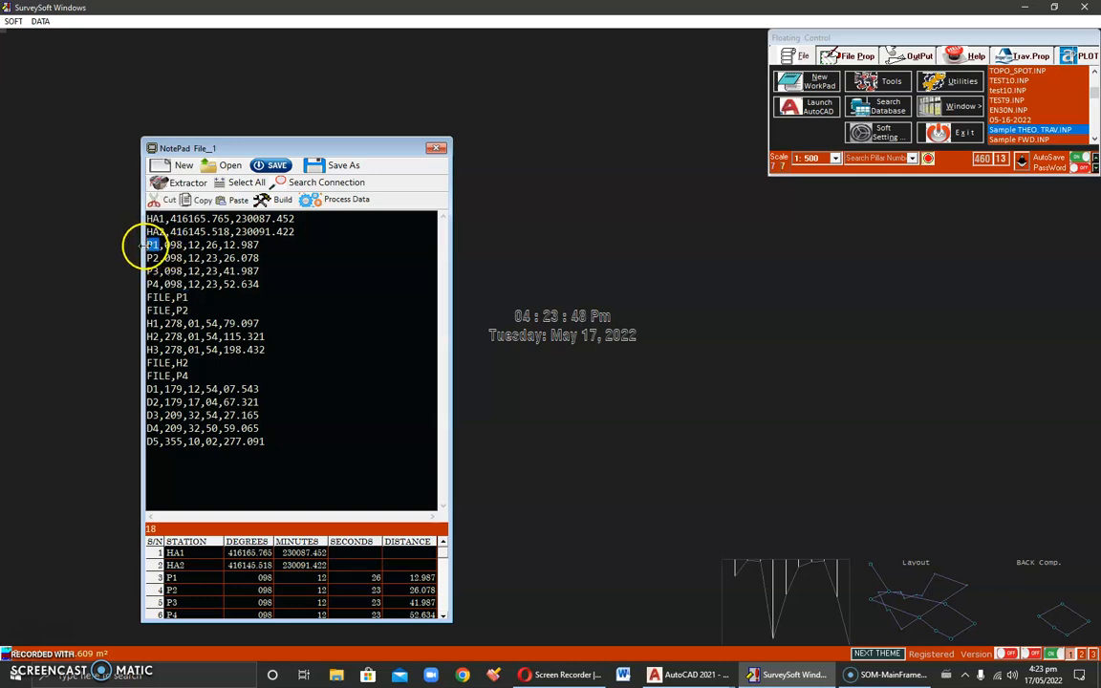
pyautogui.moveTo(173, 297); pyautogui.dragTo(145, 298)
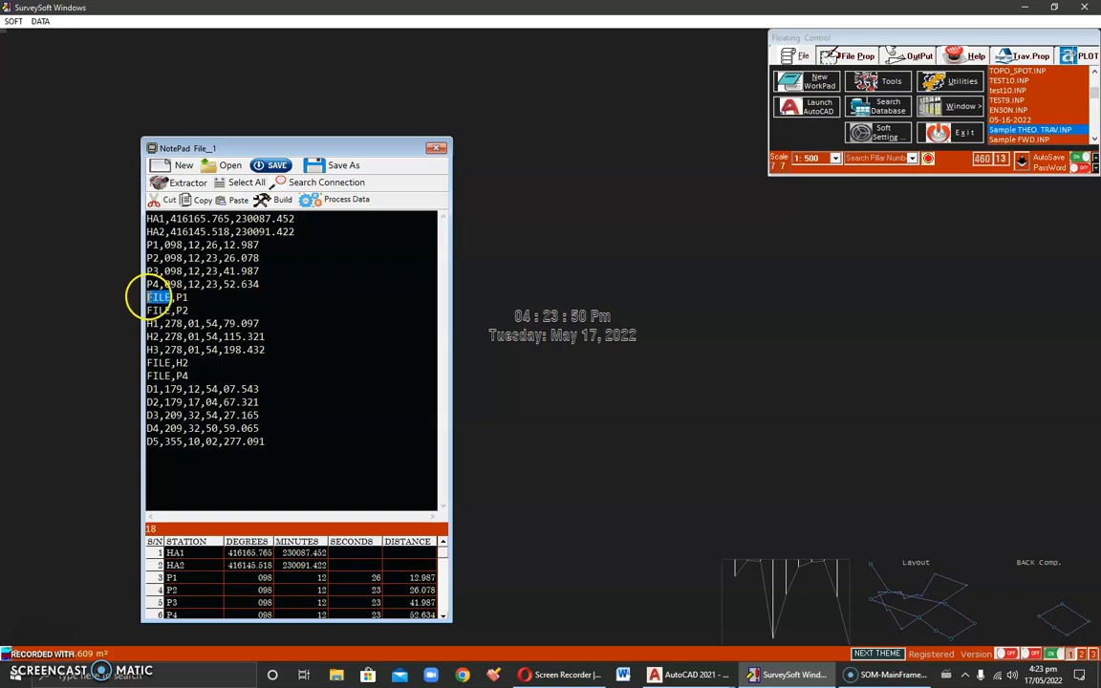
pyautogui.moveTo(141, 246); pyautogui.dragTo(277, 244)
pyautogui.doubleClick(182, 297)
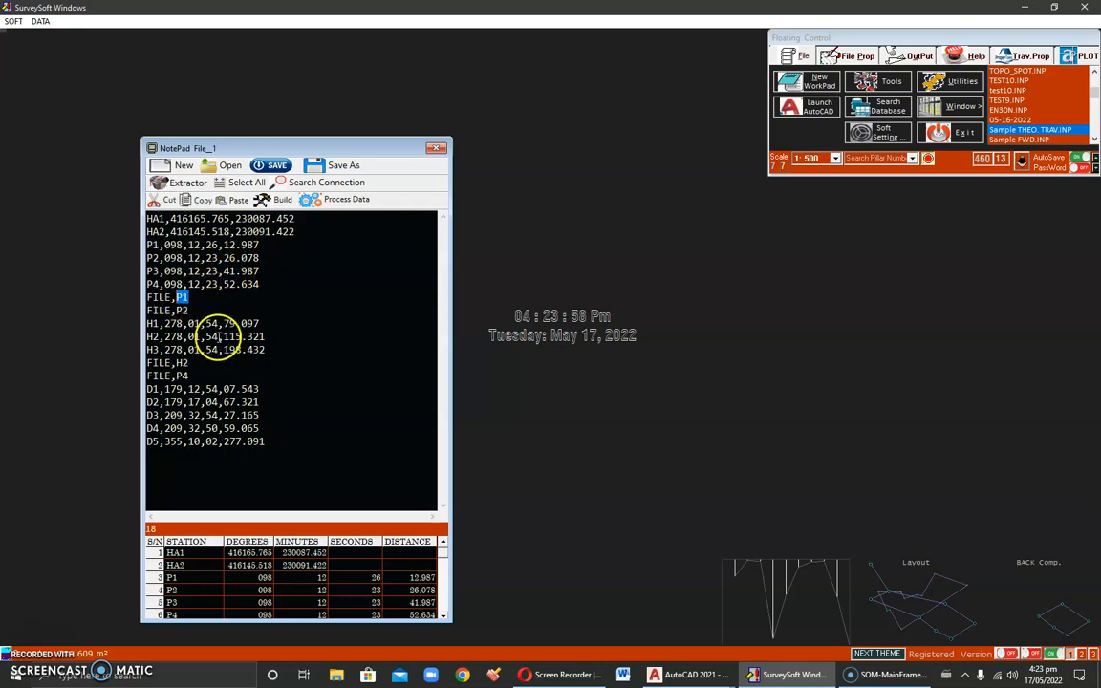
pyautogui.click(197, 304)
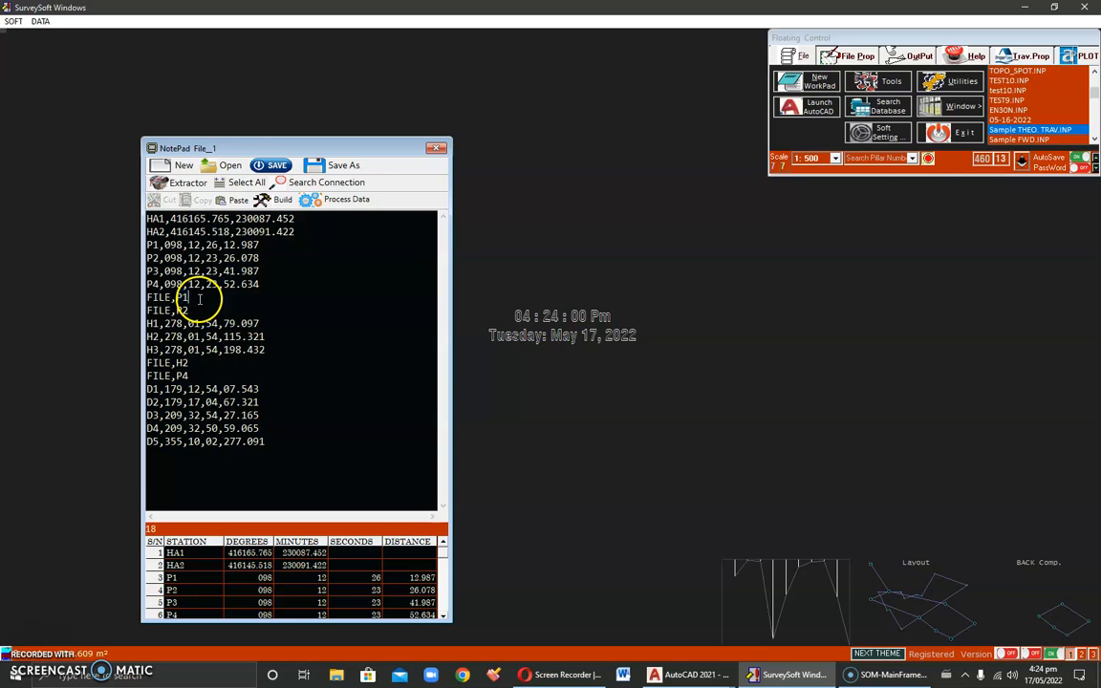
# Step: Examine the FILE,P2 reference line and compare it with the P2 observation line it recalls
pyautogui.moveTo(190, 310); pyautogui.dragTo(158, 311)
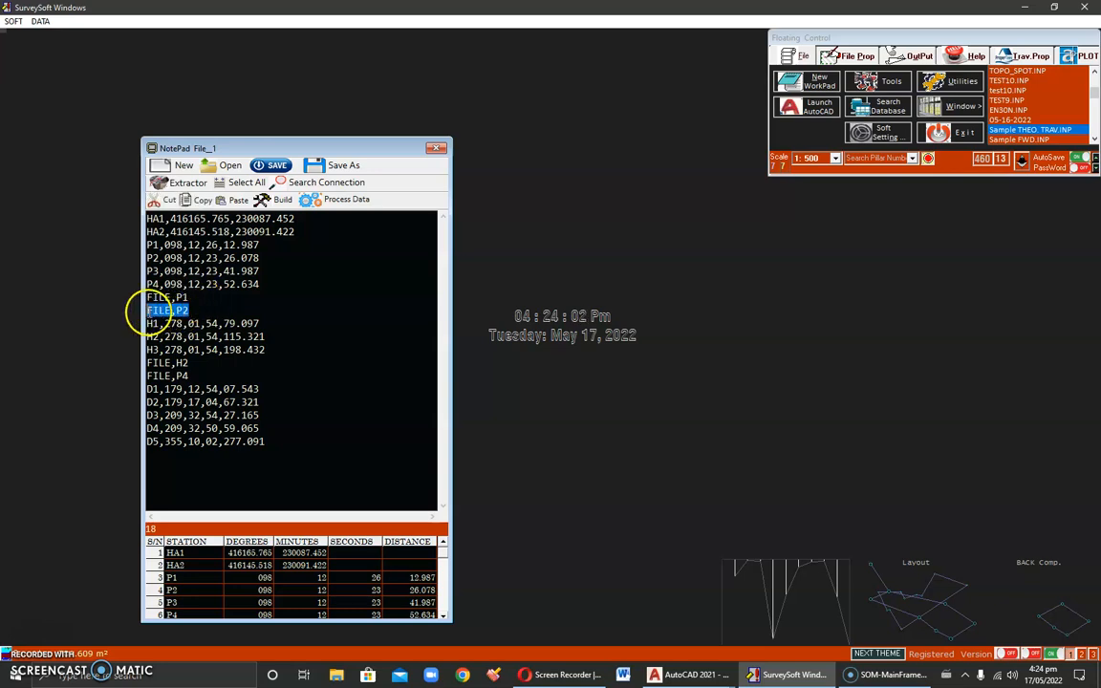
pyautogui.click(164, 311)
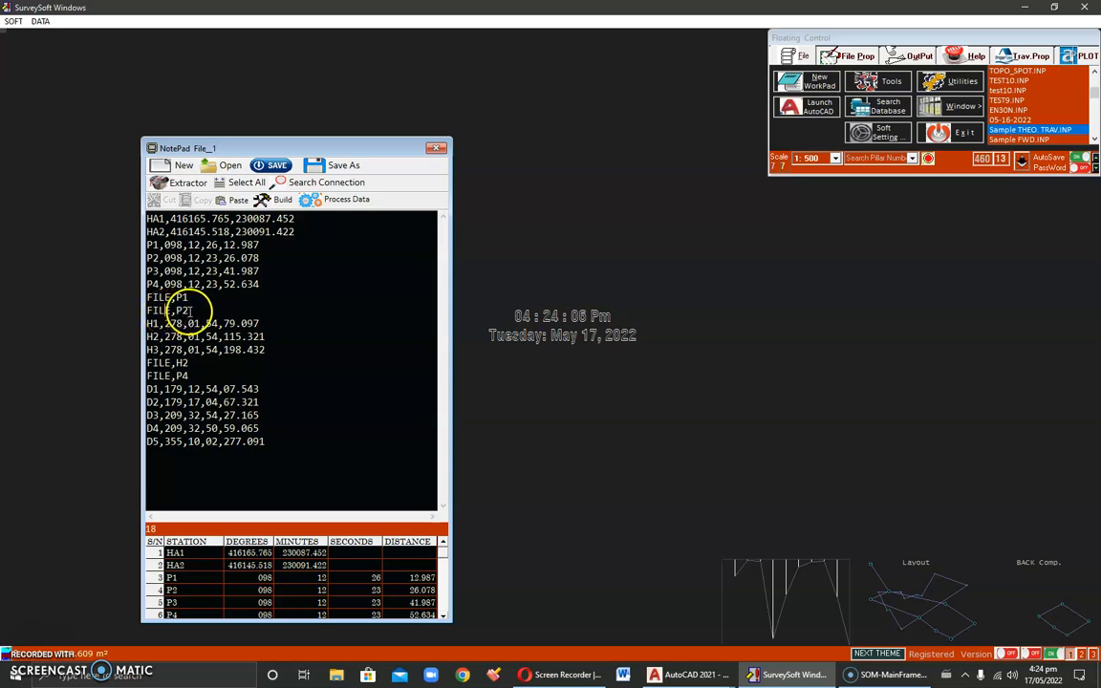
pyautogui.doubleClick(181, 310)
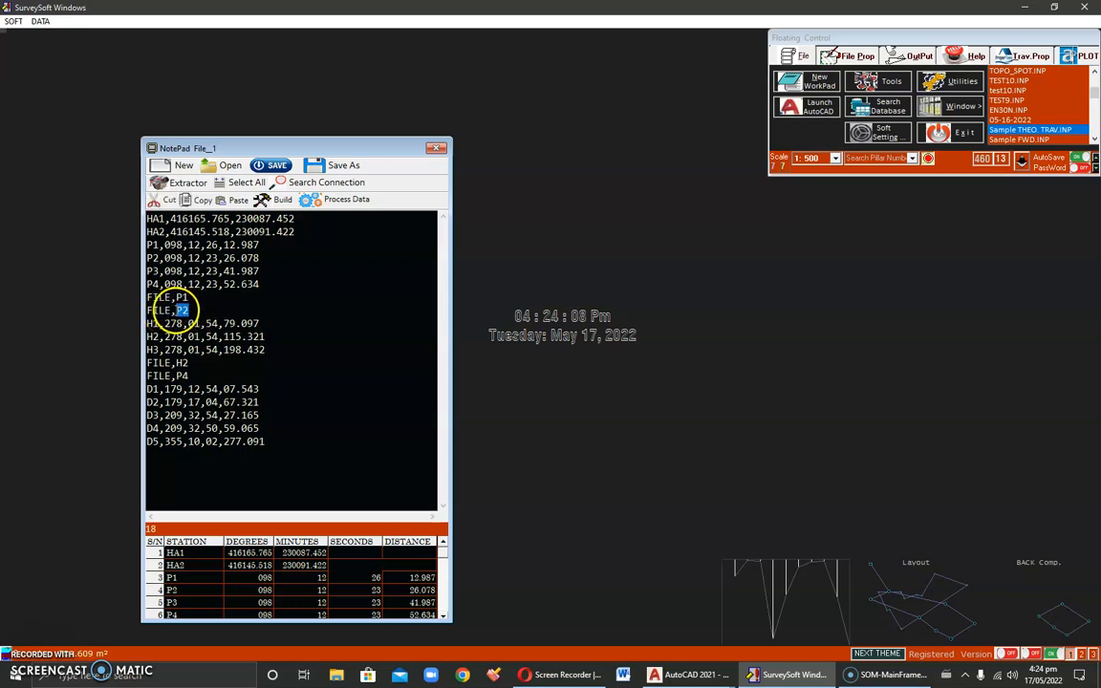
pyautogui.moveTo(181, 298); pyautogui.dragTo(148, 311)
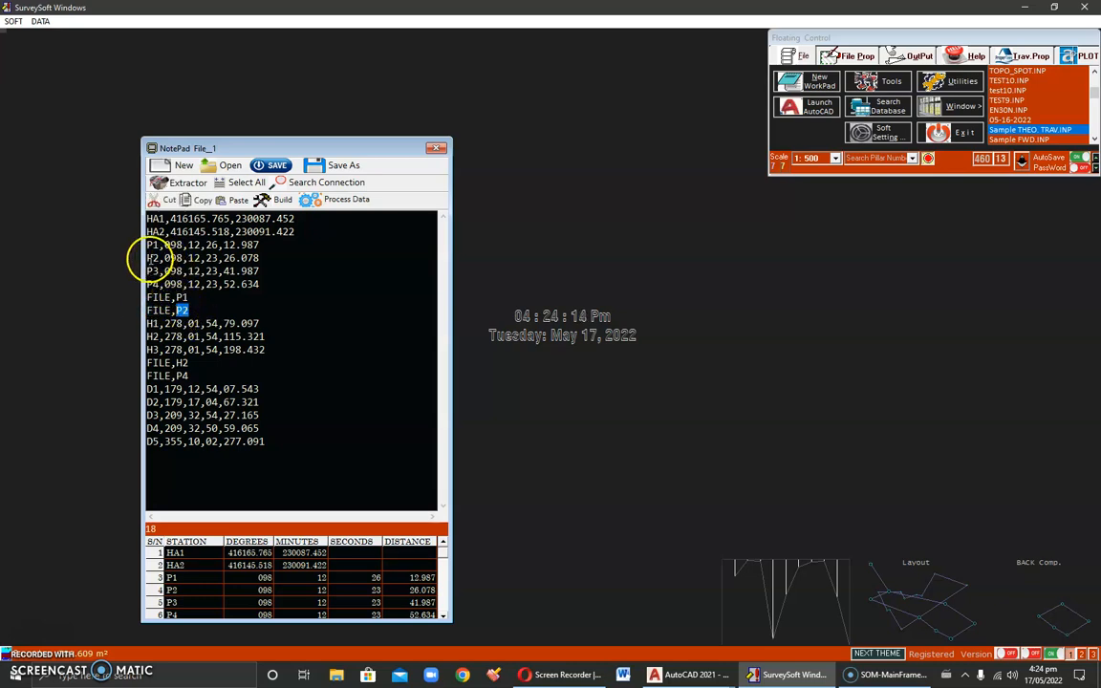
pyautogui.moveTo(147, 258); pyautogui.dragTo(268, 260)
pyautogui.moveTo(190, 312)
pyautogui.mouseDown()
pyautogui.moveTo(148, 311)
pyautogui.moveTo(176, 311)
pyautogui.mouseUp()
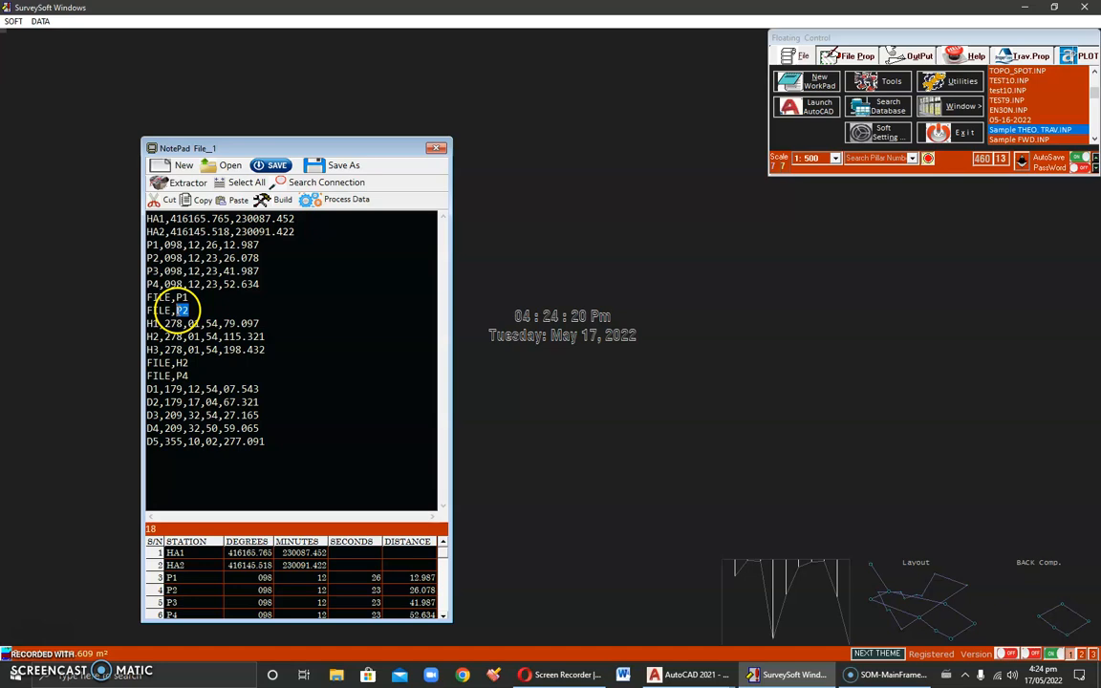
pyautogui.moveTo(142, 256); pyautogui.dragTo(277, 257)
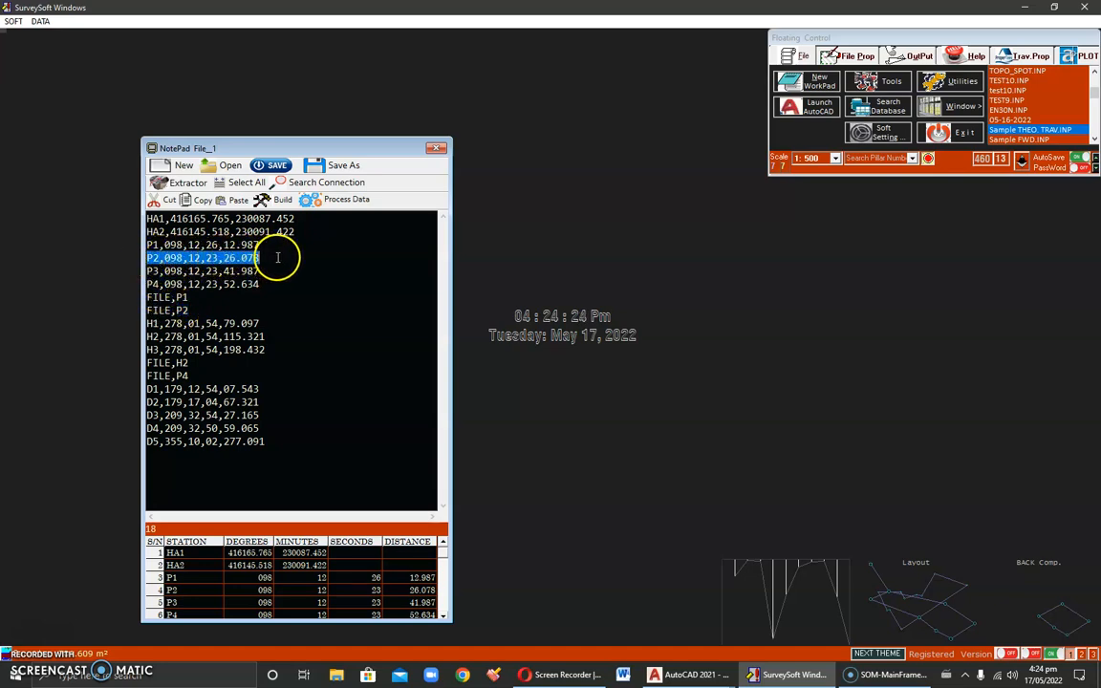
pyautogui.click(197, 309)
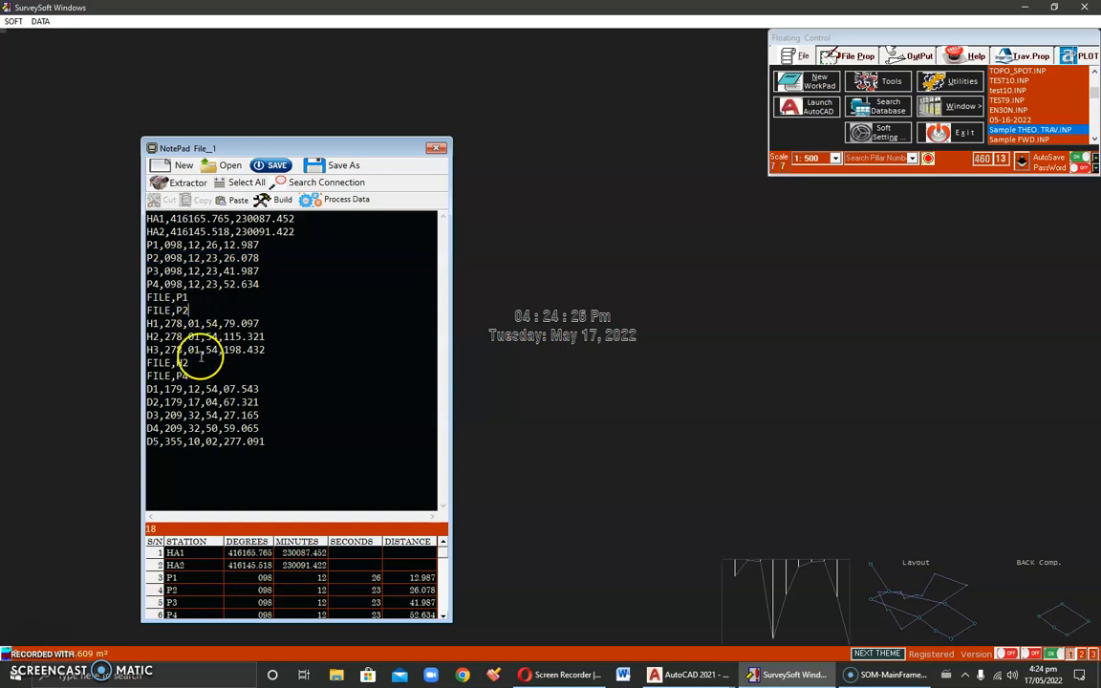
pyautogui.doubleClick(179, 310)
# Step: Review the observation lines H1 to H3, including the angle and distance values of H1
pyautogui.moveTo(147, 321); pyautogui.dragTo(144, 356)
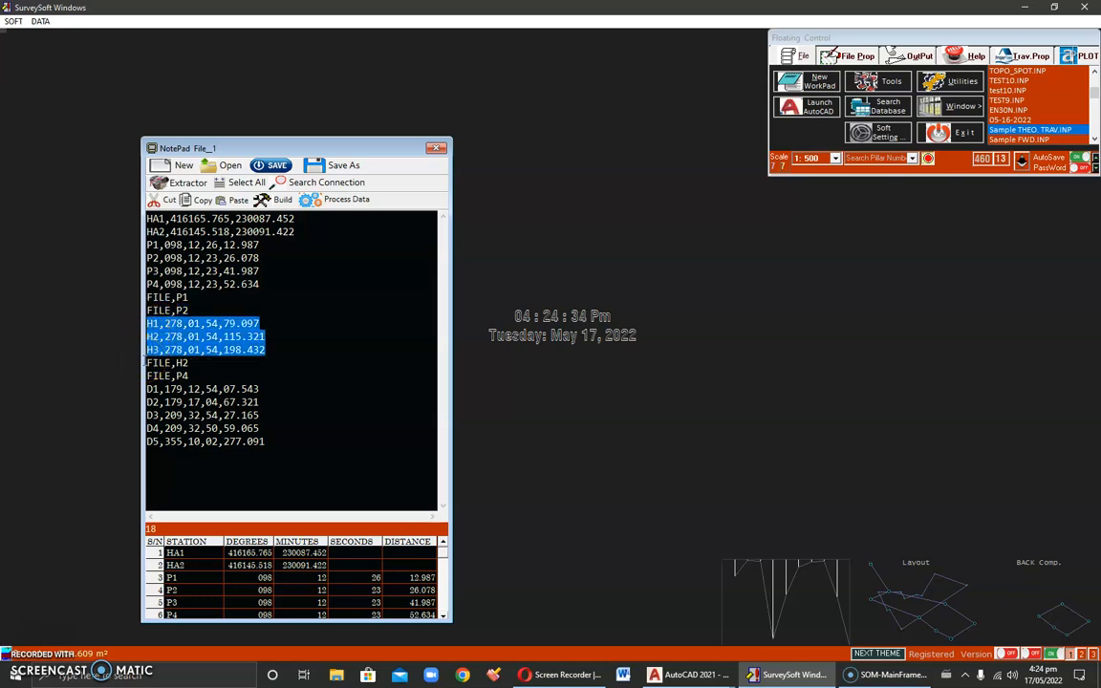
pyautogui.click(164, 323)
pyautogui.moveTo(164, 323); pyautogui.dragTo(263, 323)
pyautogui.click(206, 323)
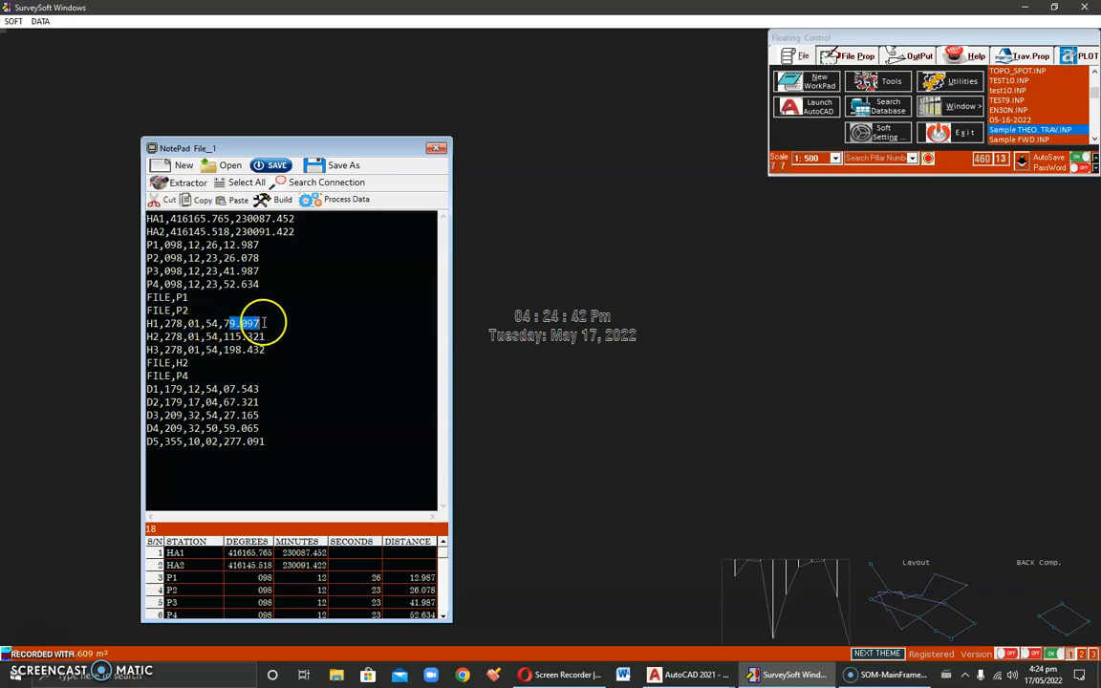
pyautogui.moveTo(165, 323); pyautogui.dragTo(260, 320)
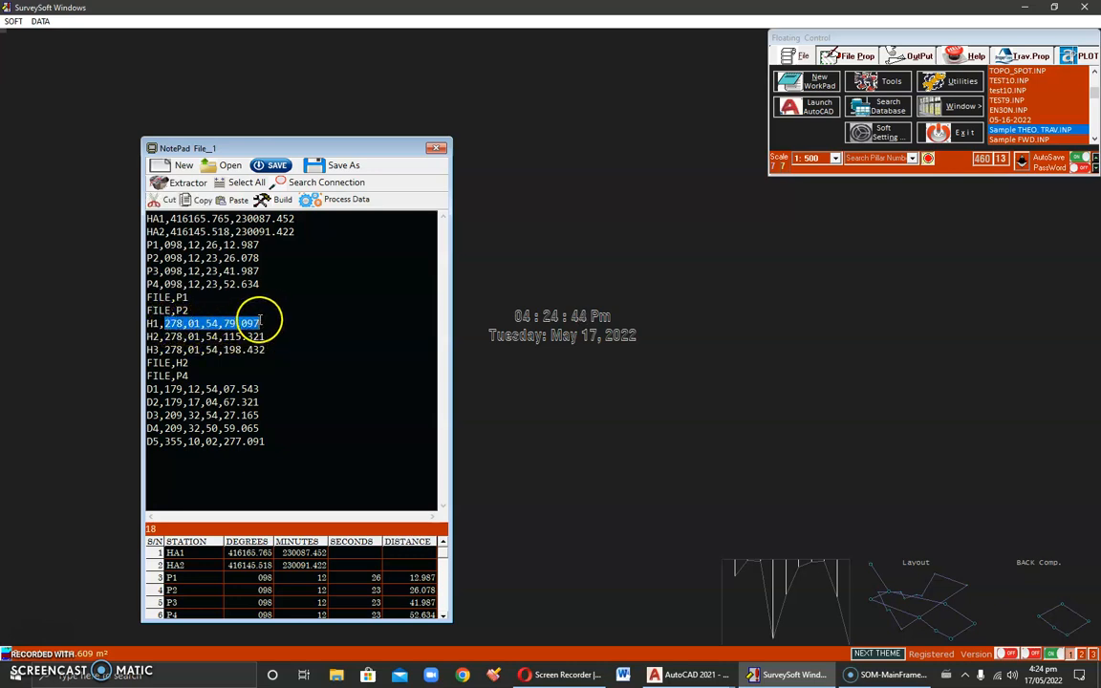
# Step: Examine the FILE,P4 reference line and compare it with station P4 in the earlier observations
pyautogui.moveTo(145, 323); pyautogui.dragTo(176, 373)
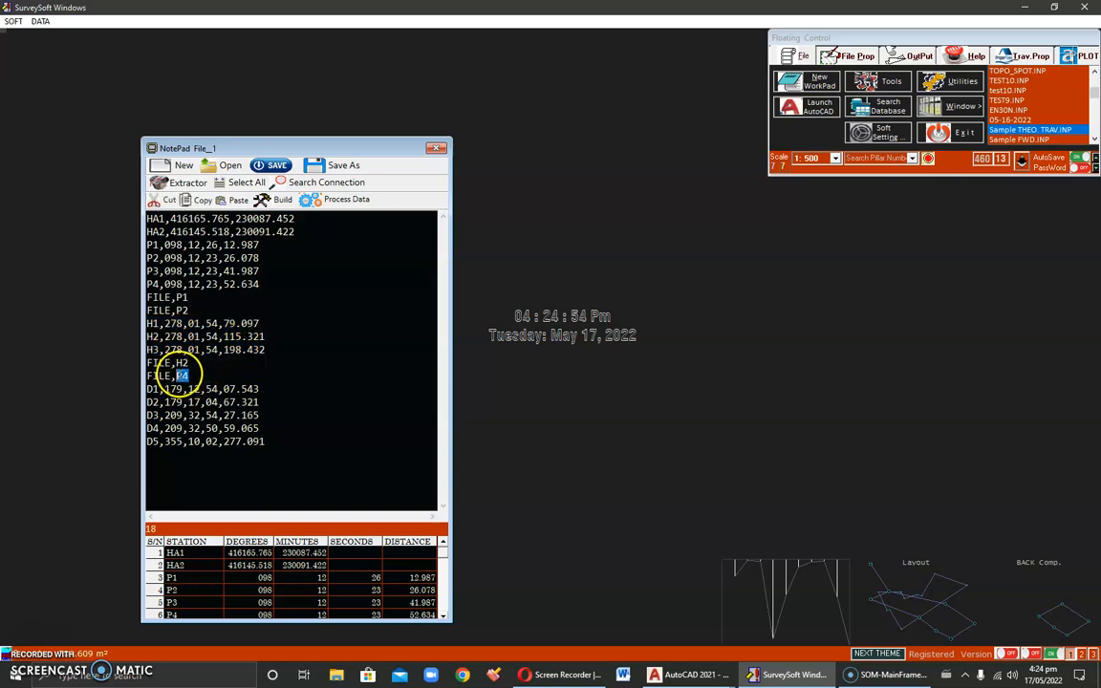
pyautogui.doubleClick(152, 284)
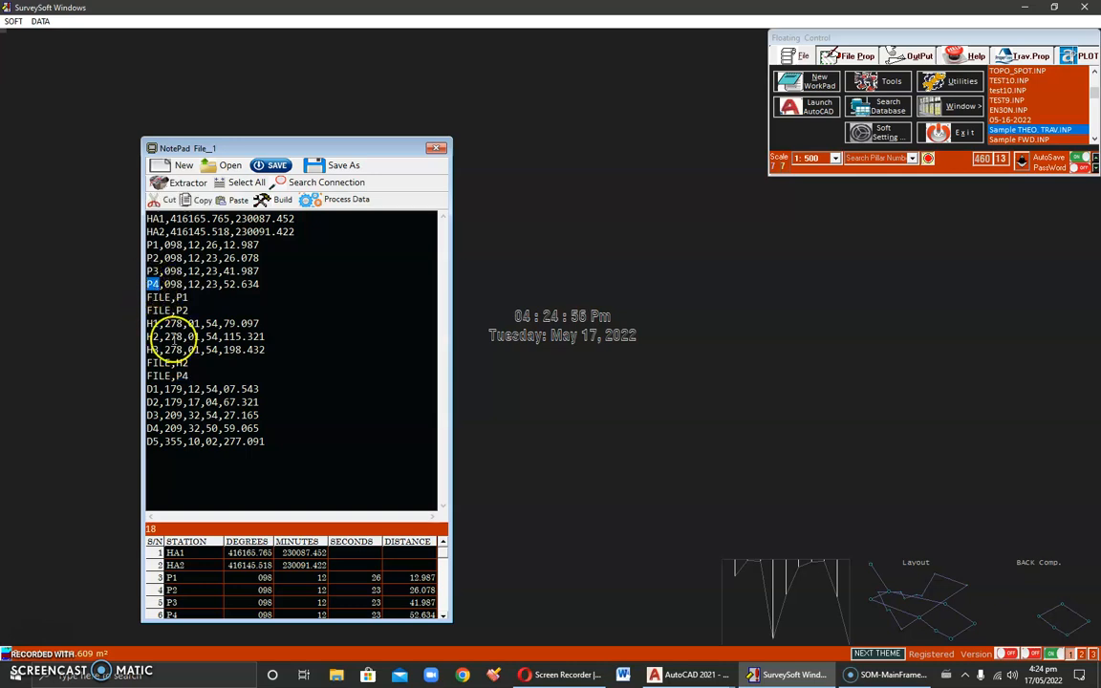
pyautogui.moveTo(170, 376); pyautogui.dragTo(148, 376)
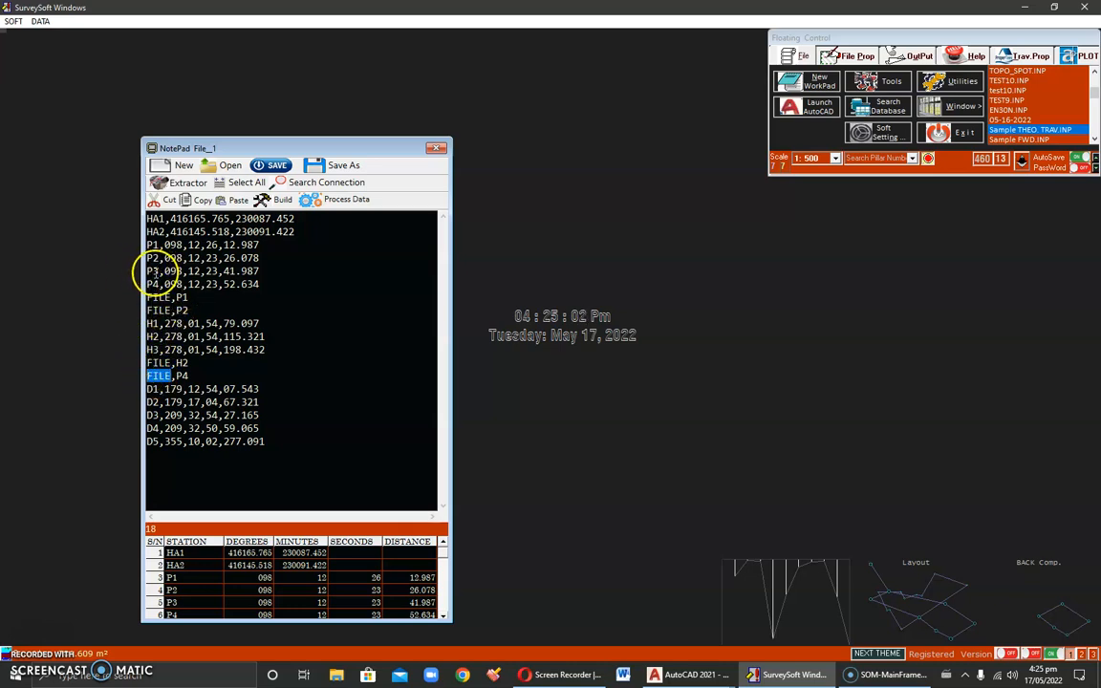
# Step: Compare the P4 observation with its FILE recall and examine the FILE,H2 and FILE,P4 lines as a station pair
pyautogui.doubleClick(150, 284)
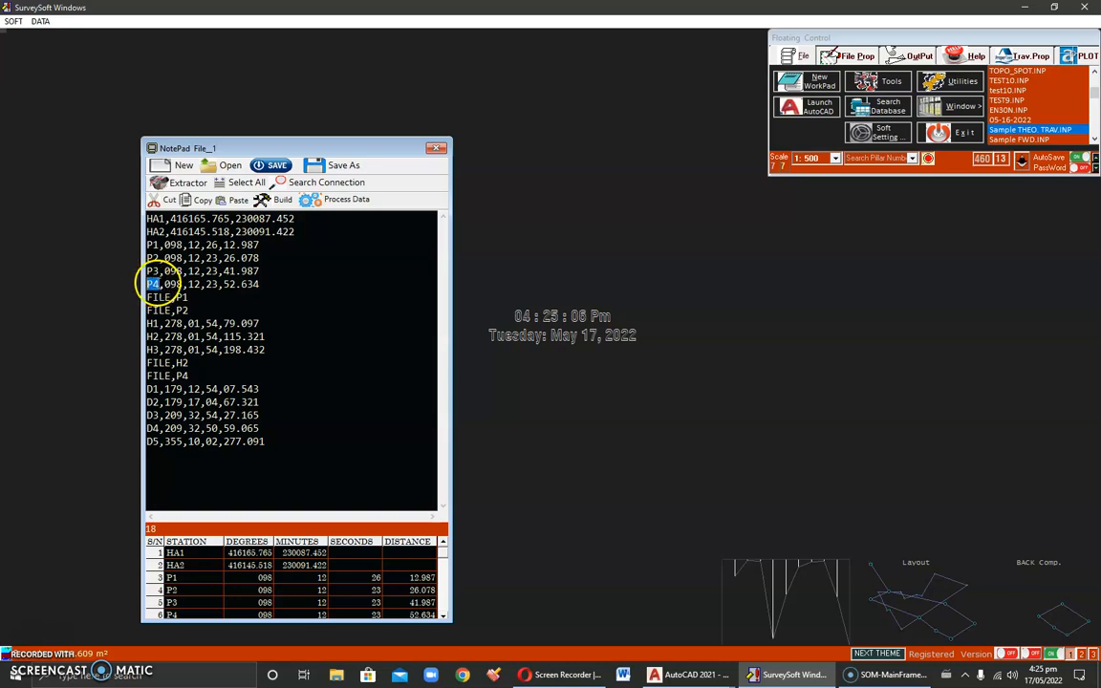
pyautogui.doubleClick(181, 375)
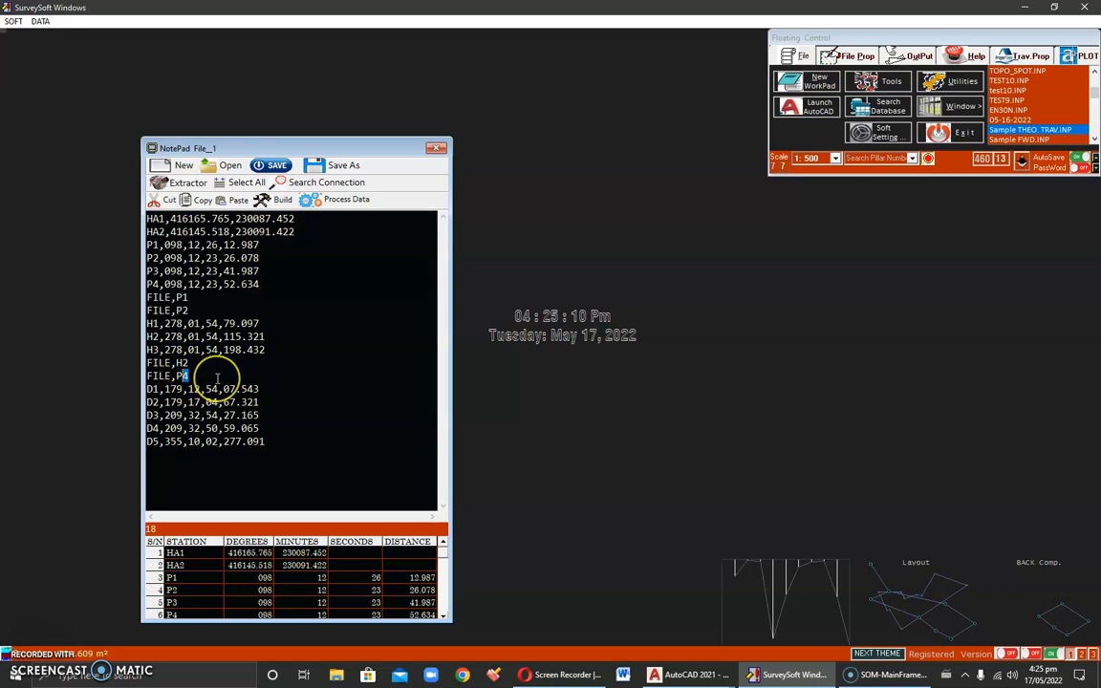
pyautogui.moveTo(189, 364); pyautogui.dragTo(145, 375)
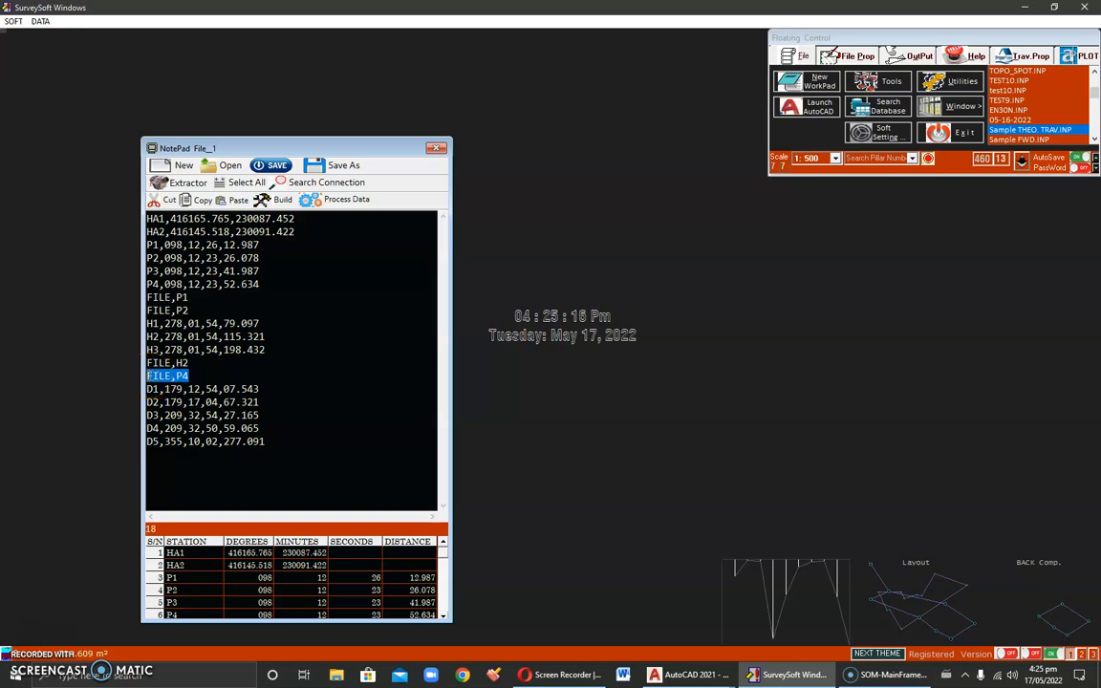
# Step: Review the observation lines D1 to D5 that follow FILE,P4, including the angle and distance values of D1
pyautogui.moveTo(143, 389); pyautogui.dragTo(265, 409)
pyautogui.moveTo(271, 424); pyautogui.dragTo(273, 443)
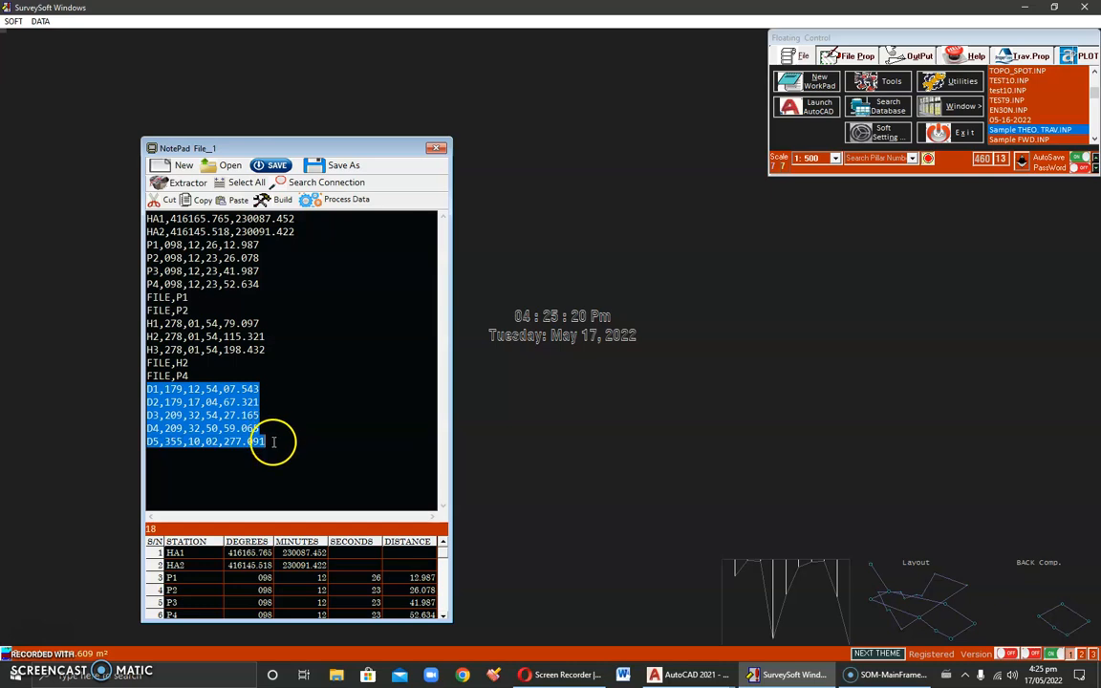
pyautogui.click(225, 437)
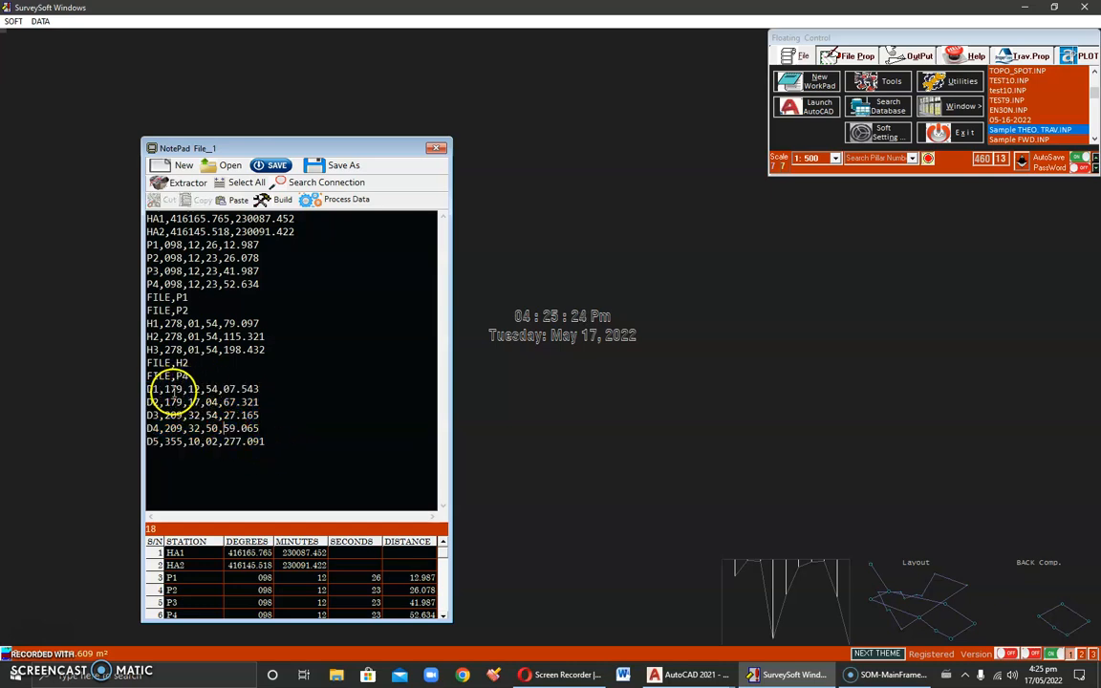
pyautogui.moveTo(164, 390); pyautogui.dragTo(262, 391)
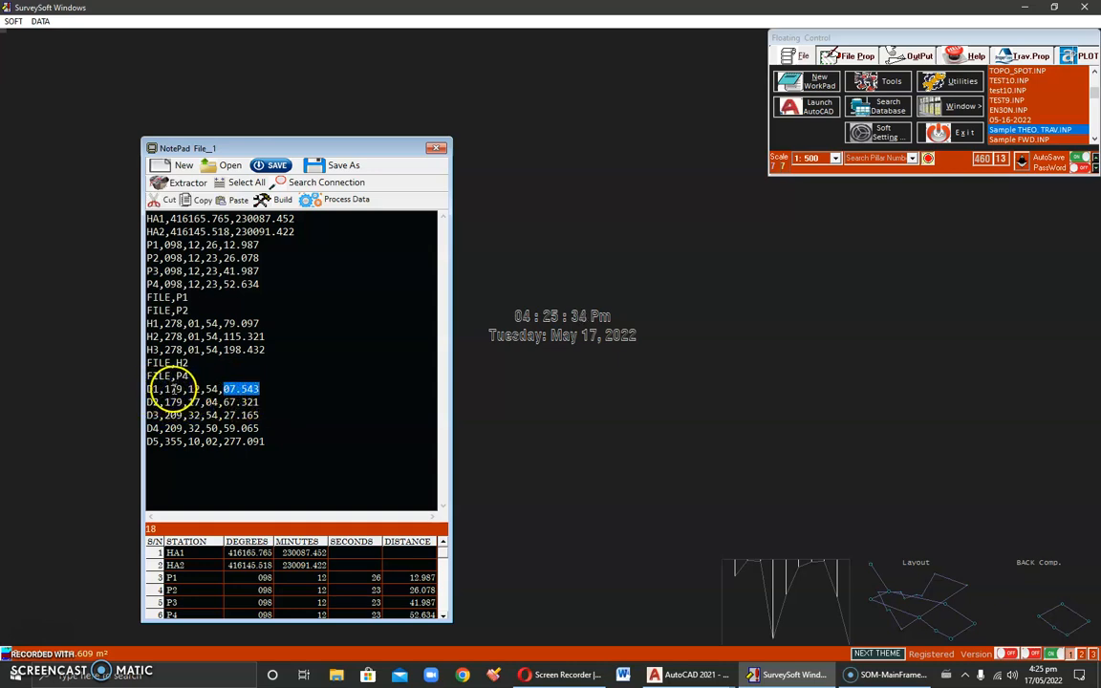
pyautogui.click(273, 448)
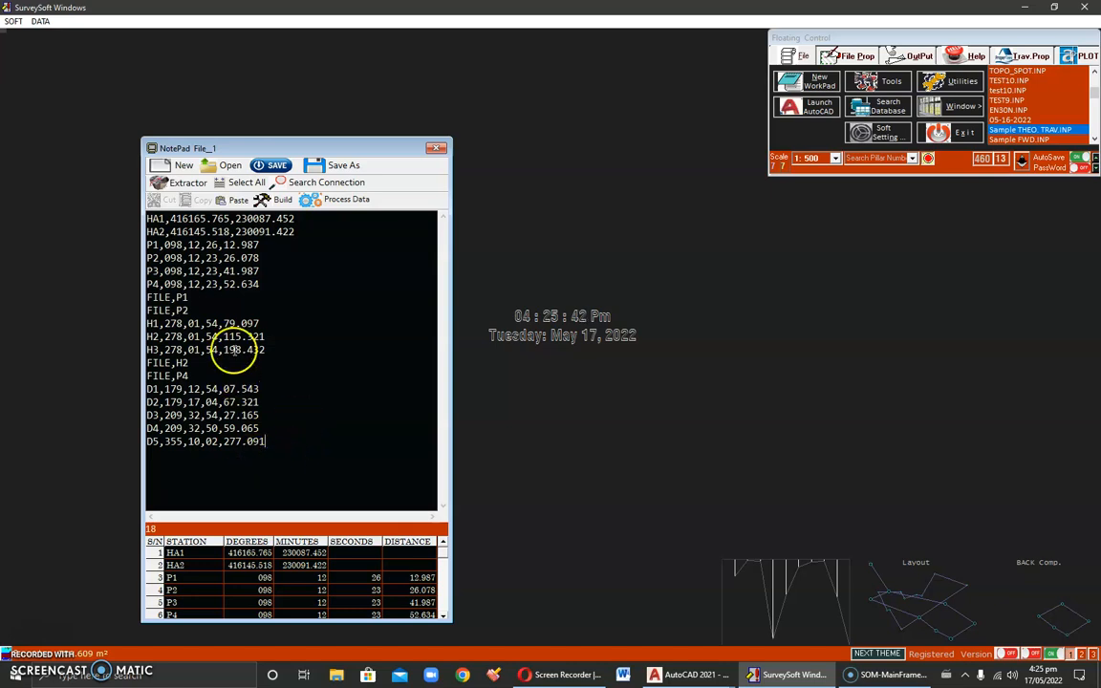
# Step: Delete the lines from FILE,P1 through D5 and restore them in the input file
pyautogui.moveTo(152, 296); pyautogui.dragTo(332, 444)
pyautogui.hotkey('ctrl', 'c')
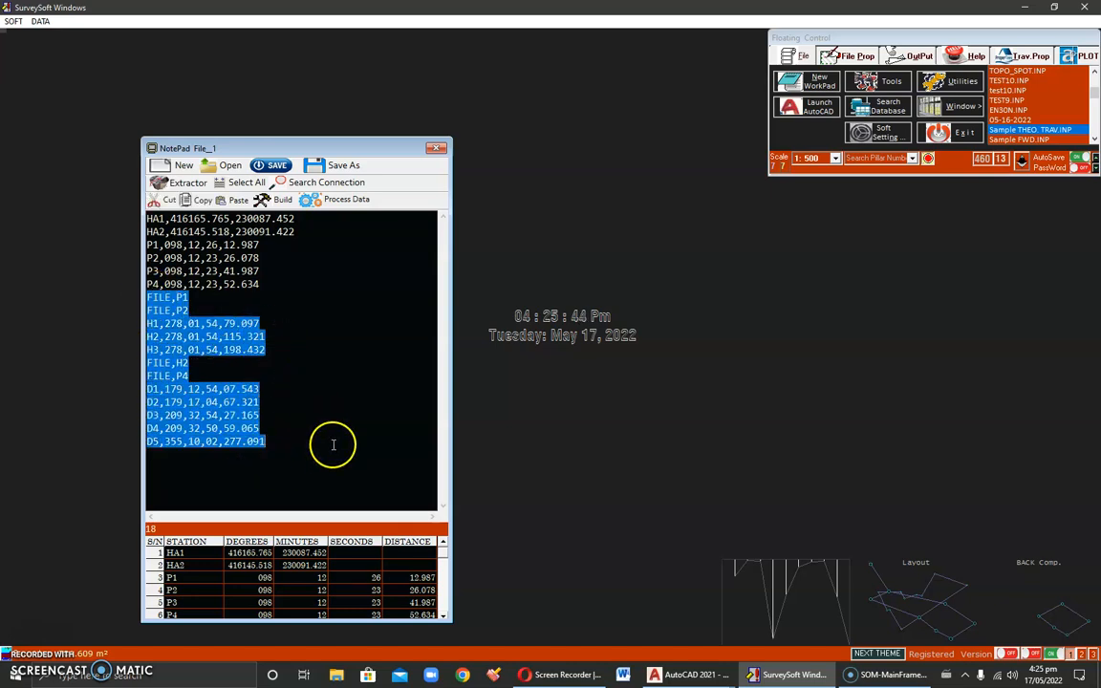
pyautogui.press('Delete')
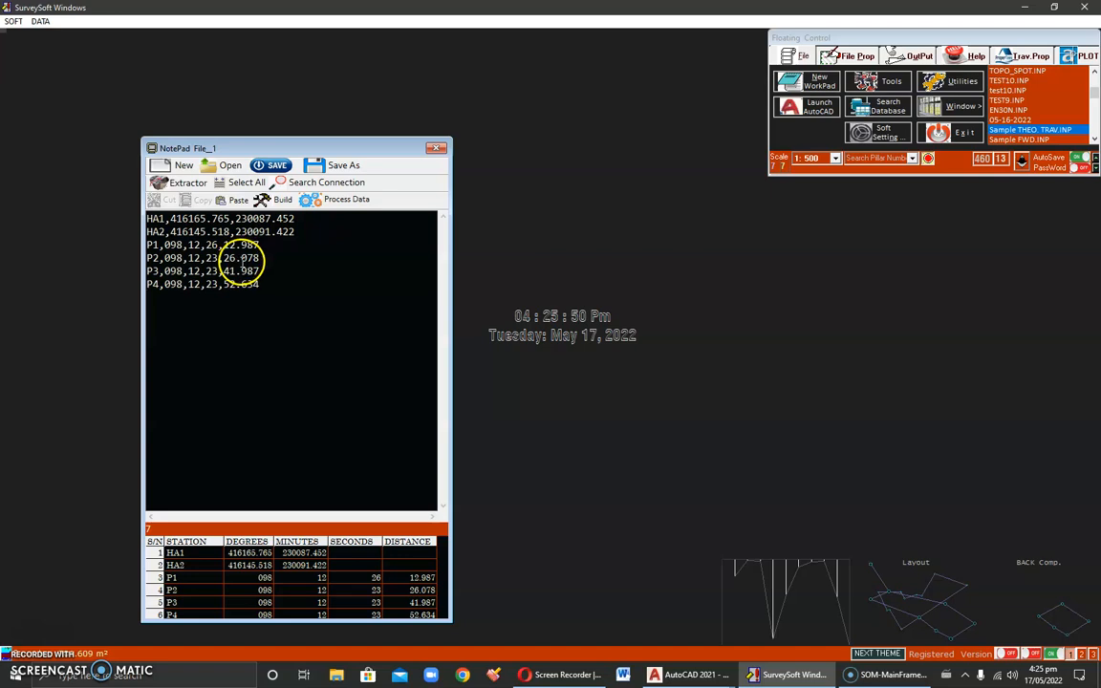
pyautogui.hotkey('ctrl', 'v')
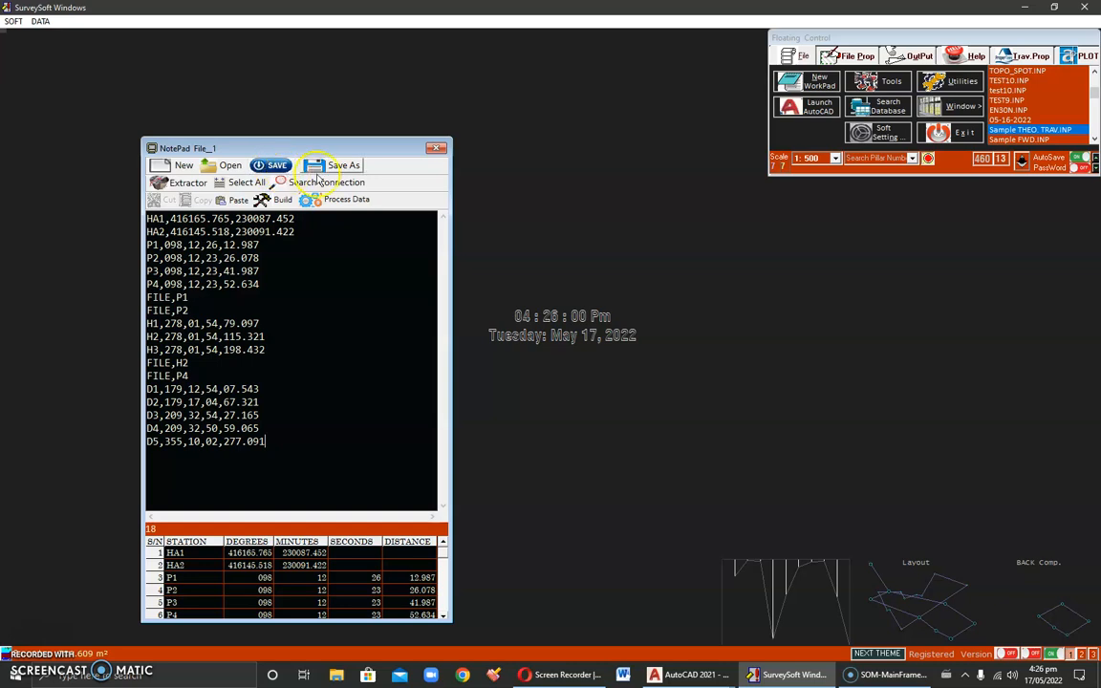
# Step: Process the traverse data with the Ray (Angle and Dist.) computation and dismiss the job-done message
pyautogui.click(345, 204)
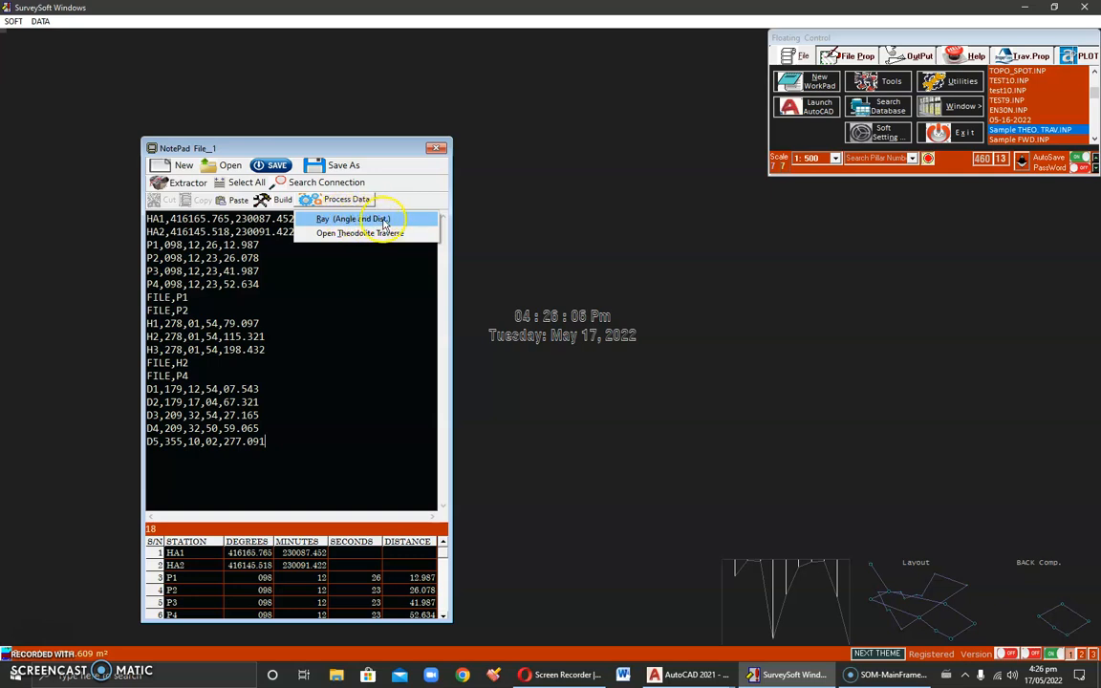
pyautogui.click(389, 221)
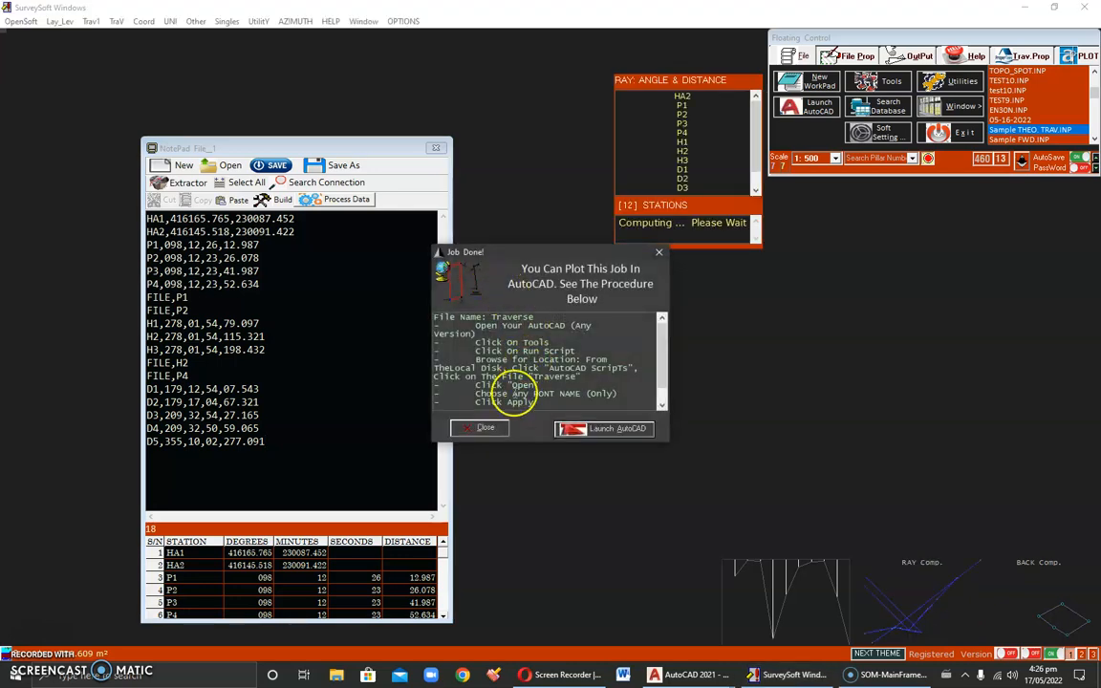
pyautogui.click(485, 427)
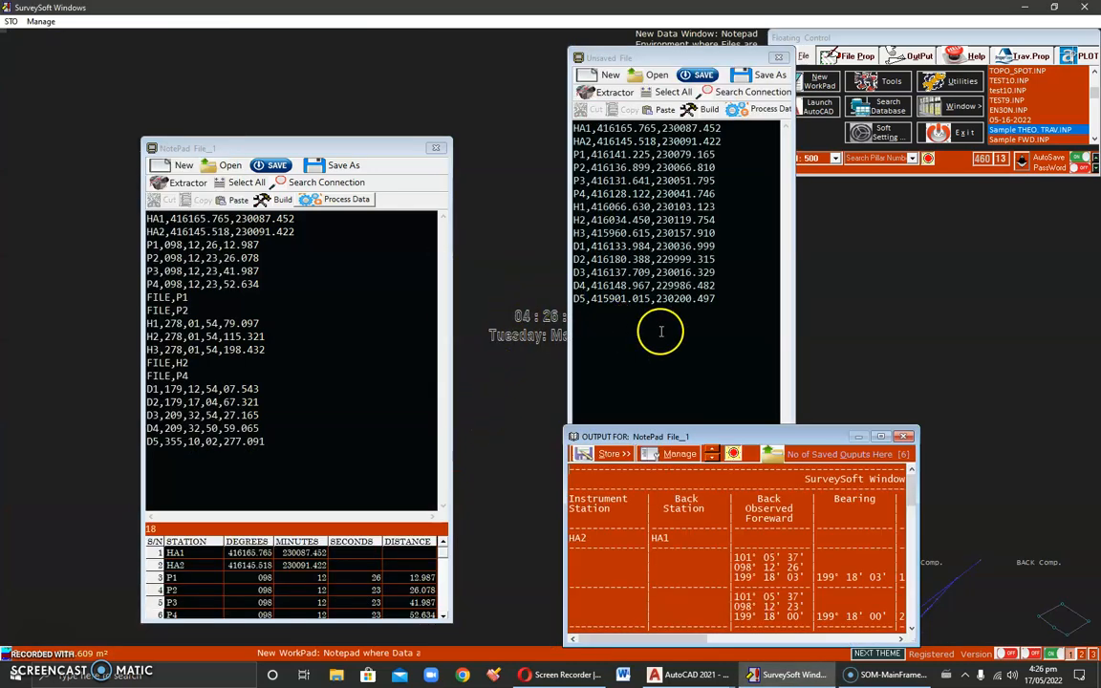
# Step: Arrange the computed coordinates window beside the input file and review the coordinates listed for all stations
pyautogui.moveTo(642, 59); pyautogui.dragTo(482, 86)
pyautogui.moveTo(510, 552); pyautogui.dragTo(516, 434)
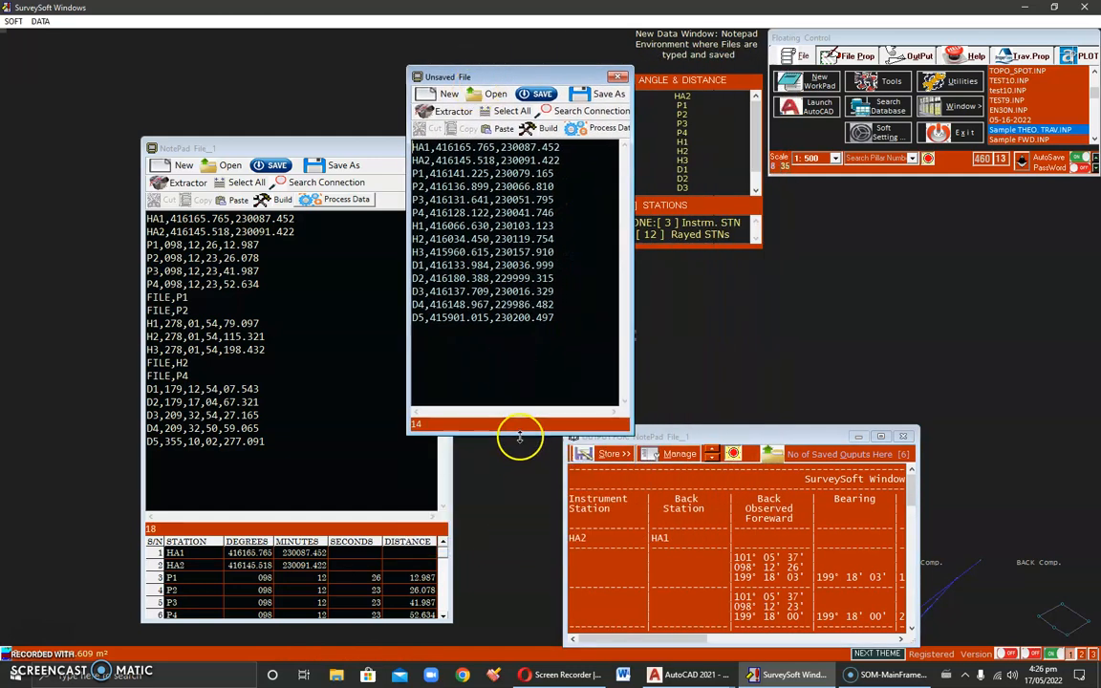
pyautogui.moveTo(413, 147); pyautogui.dragTo(564, 319)
pyautogui.moveTo(274, 151); pyautogui.dragTo(160, 65)
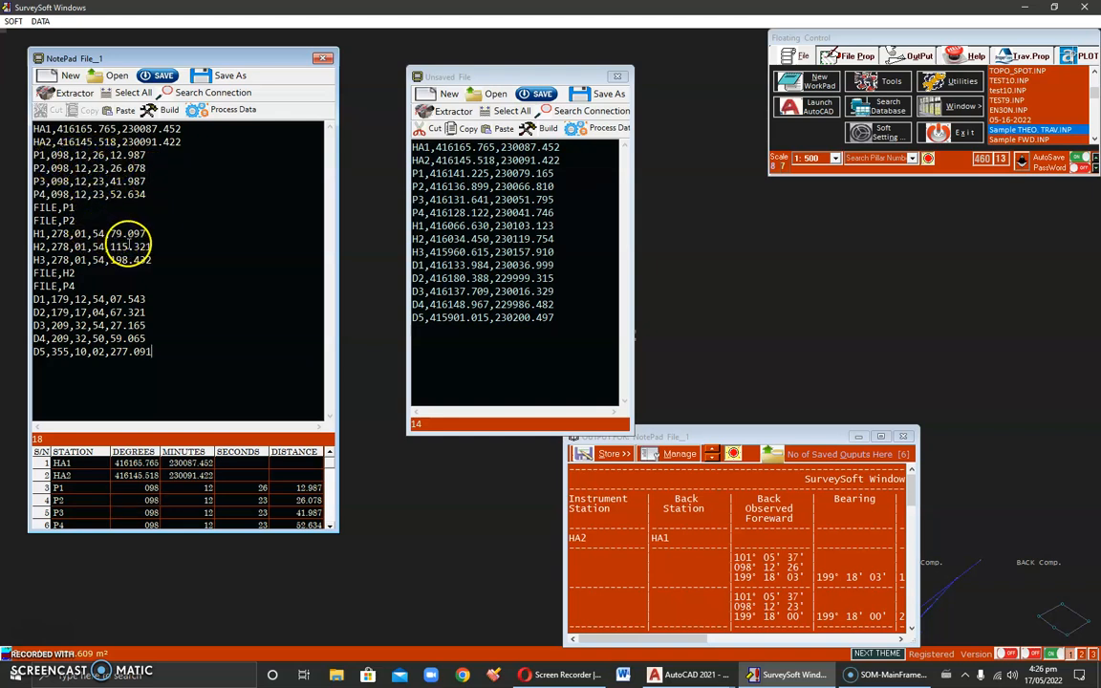
pyautogui.click(414, 140)
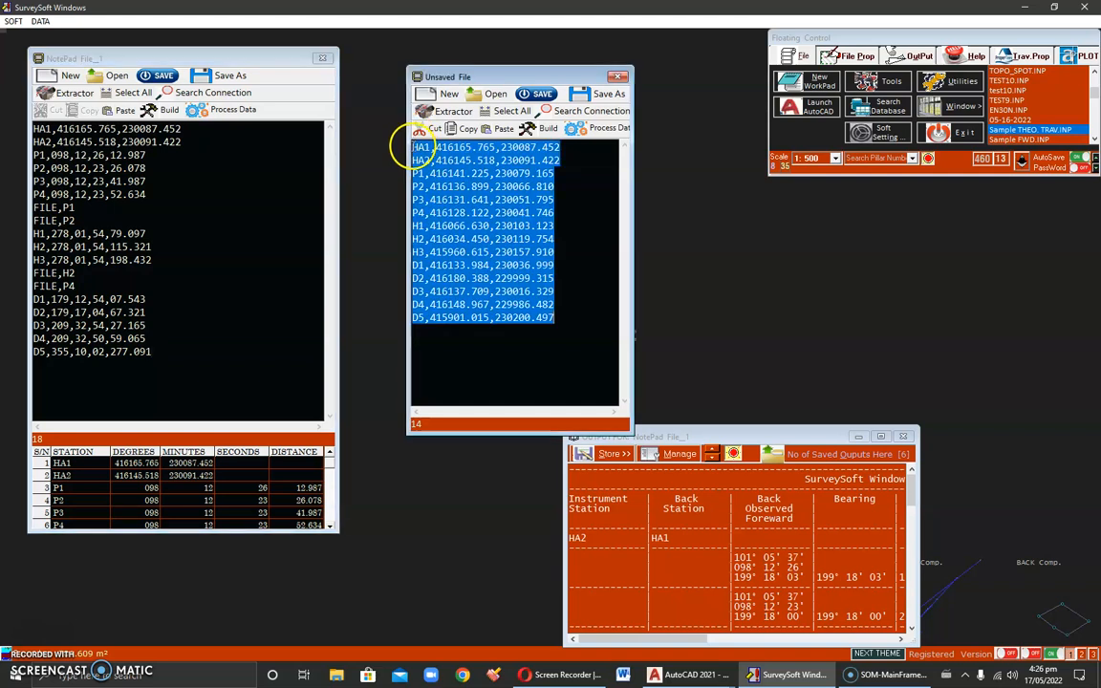
pyautogui.click(504, 212)
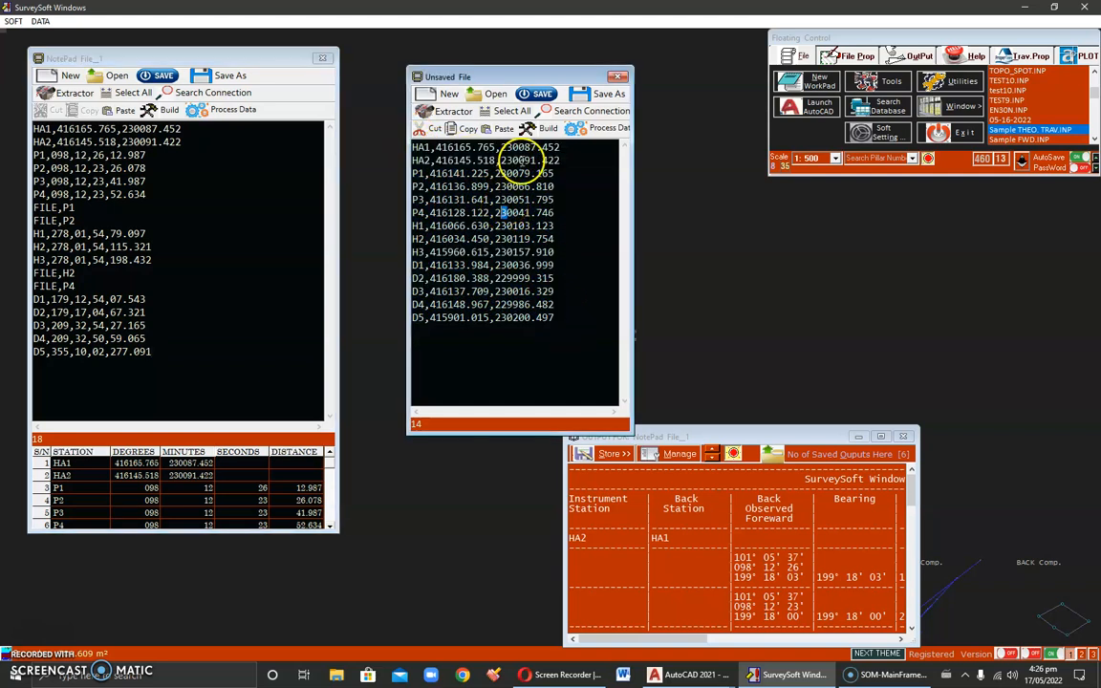
# Step: Examine the full RAY Computation Sheet, including its instrument and back stations, and restore the output window's size
pyautogui.click(881, 436)
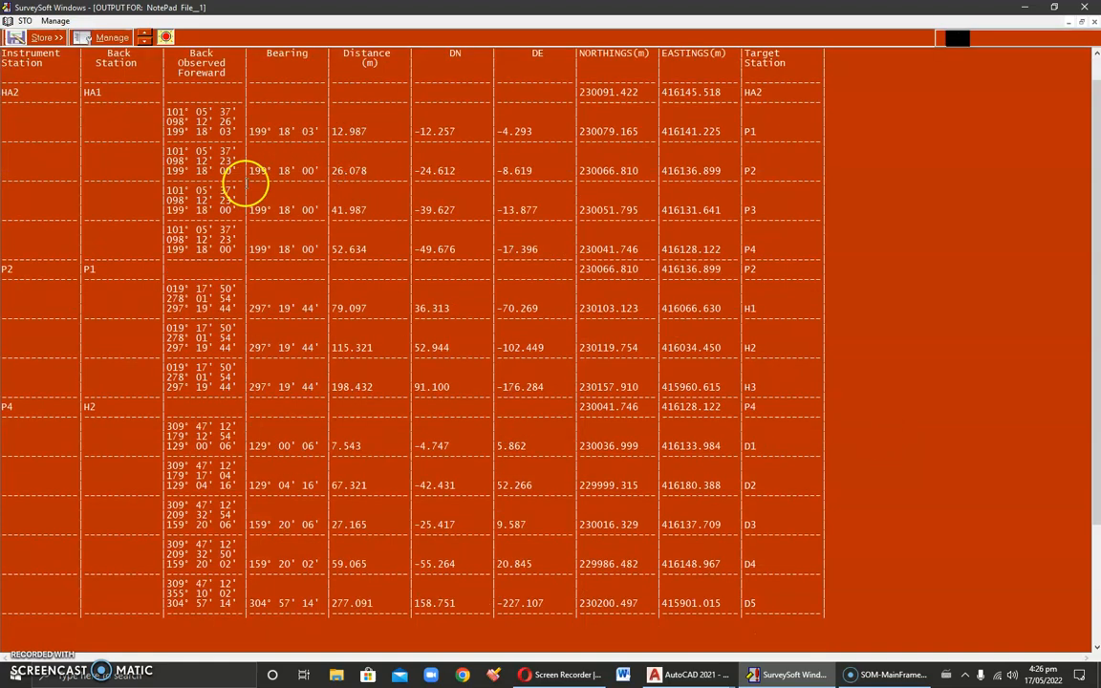
pyautogui.moveTo(26, 112); pyautogui.dragTo(2, 129)
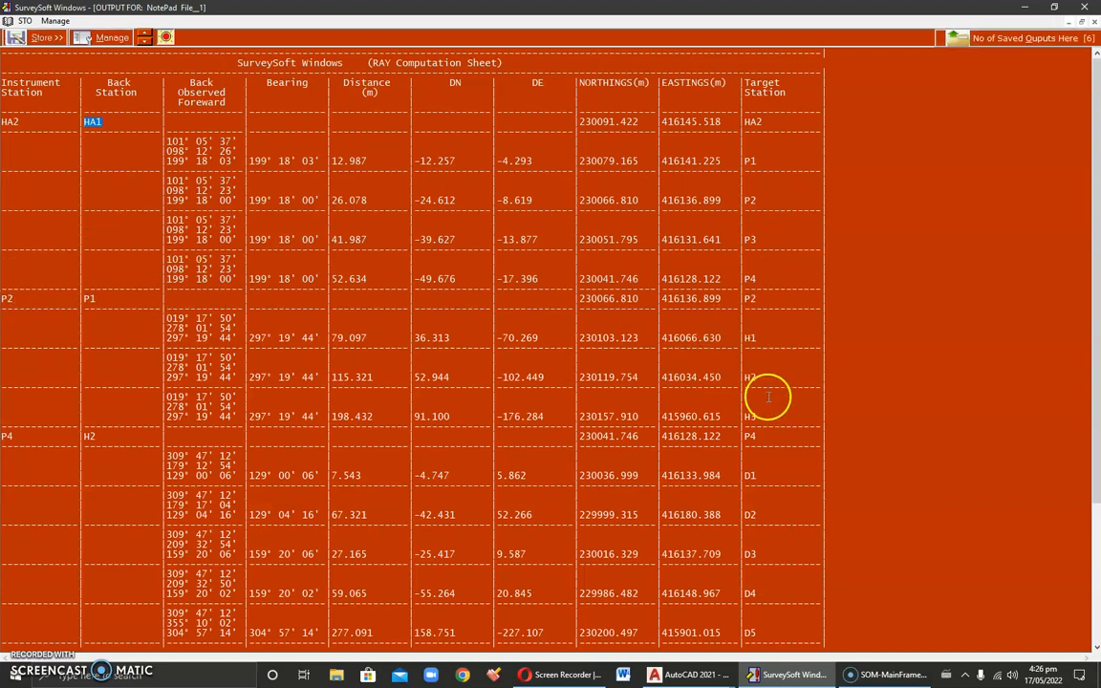
pyautogui.scroll(-3, 755, 393)
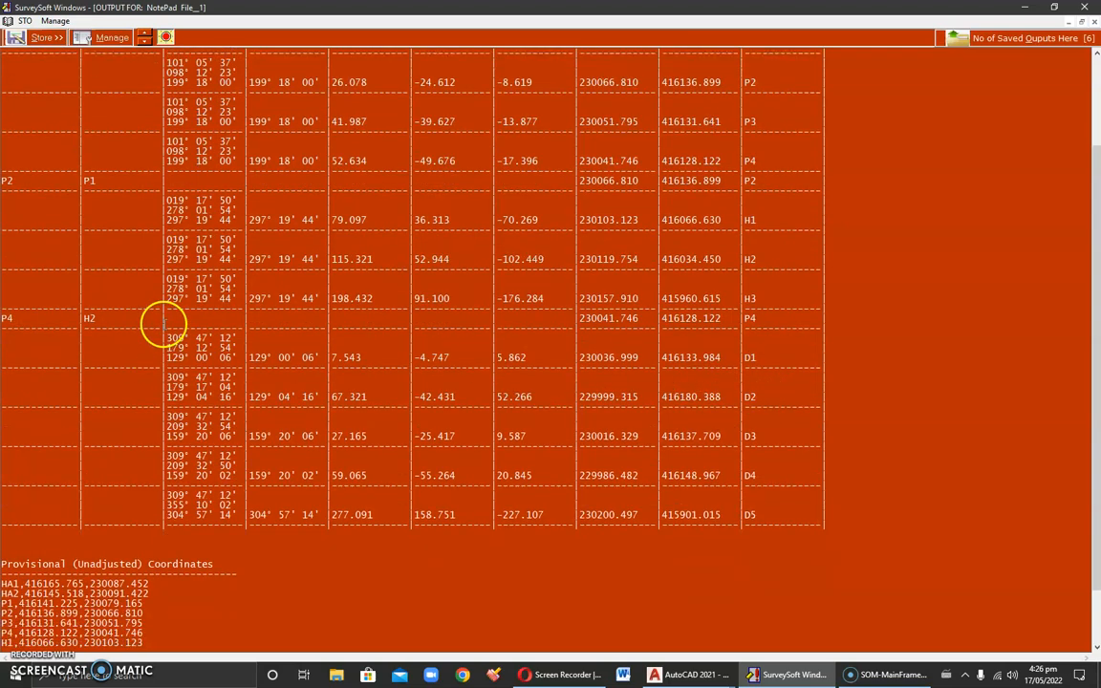
pyautogui.scroll(3, 160, 327)
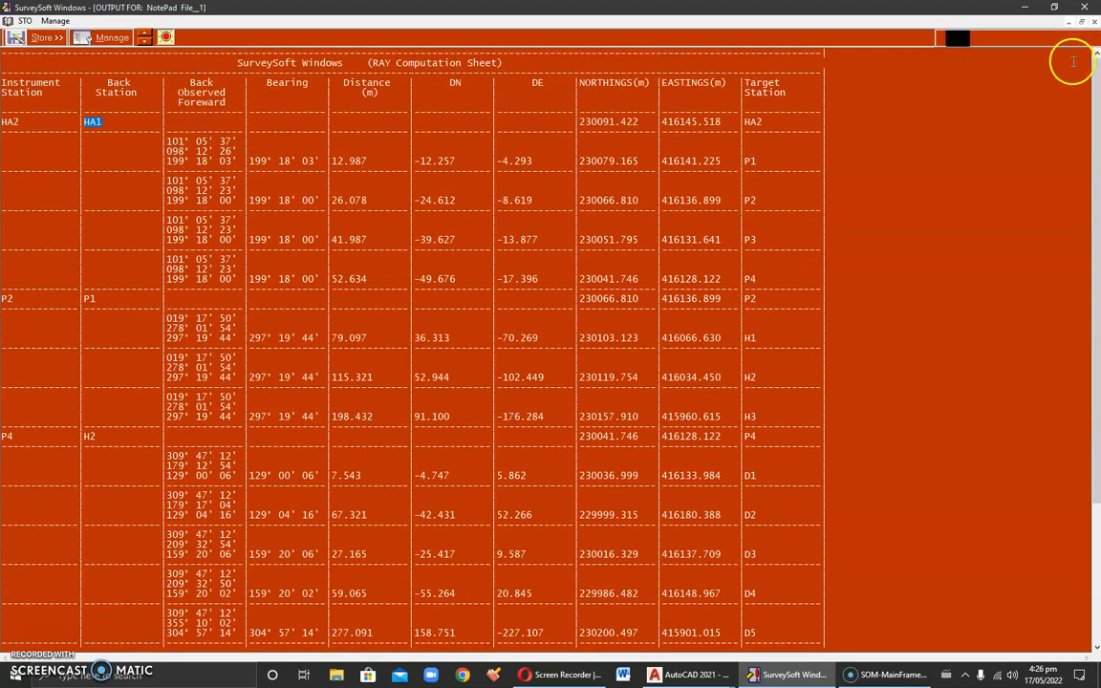
pyautogui.click(1082, 21)
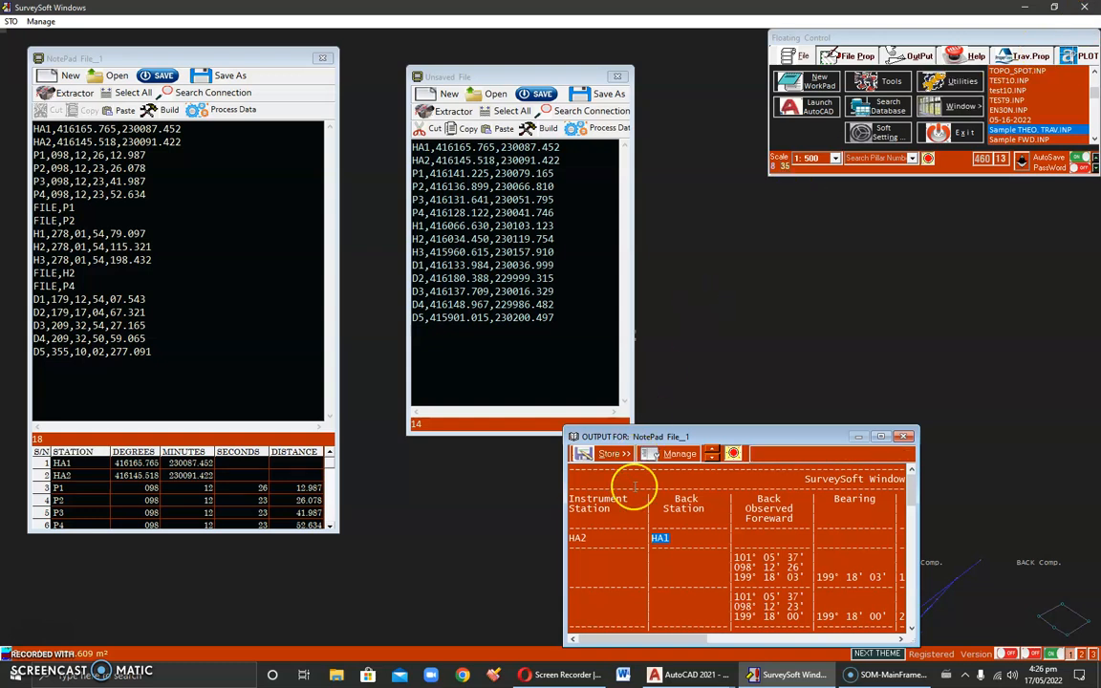
# Step: Switch to Drawing10 in AutoCAD and create a new blank drawing
pyautogui.click(690, 672)
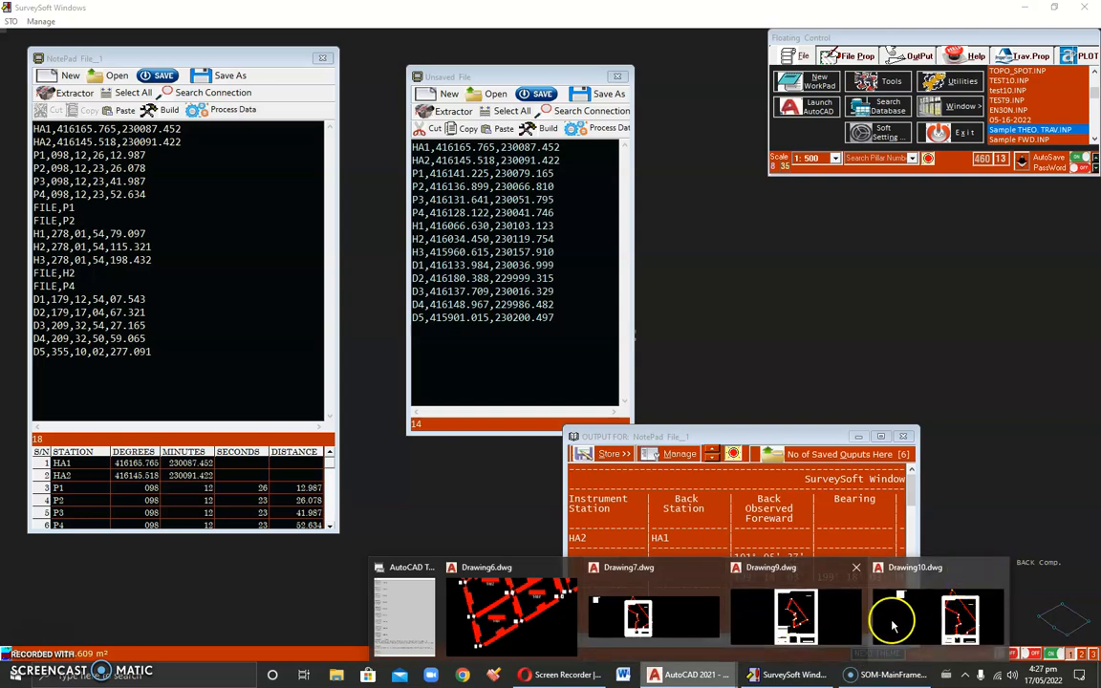
pyautogui.click(917, 604)
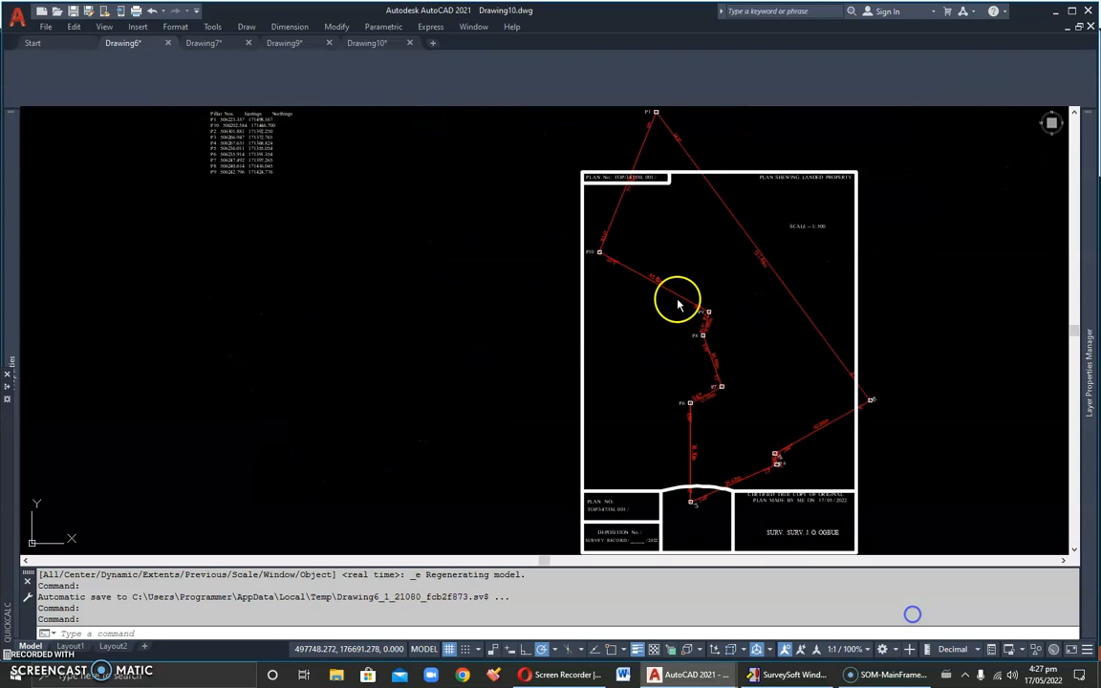
pyautogui.click(435, 45)
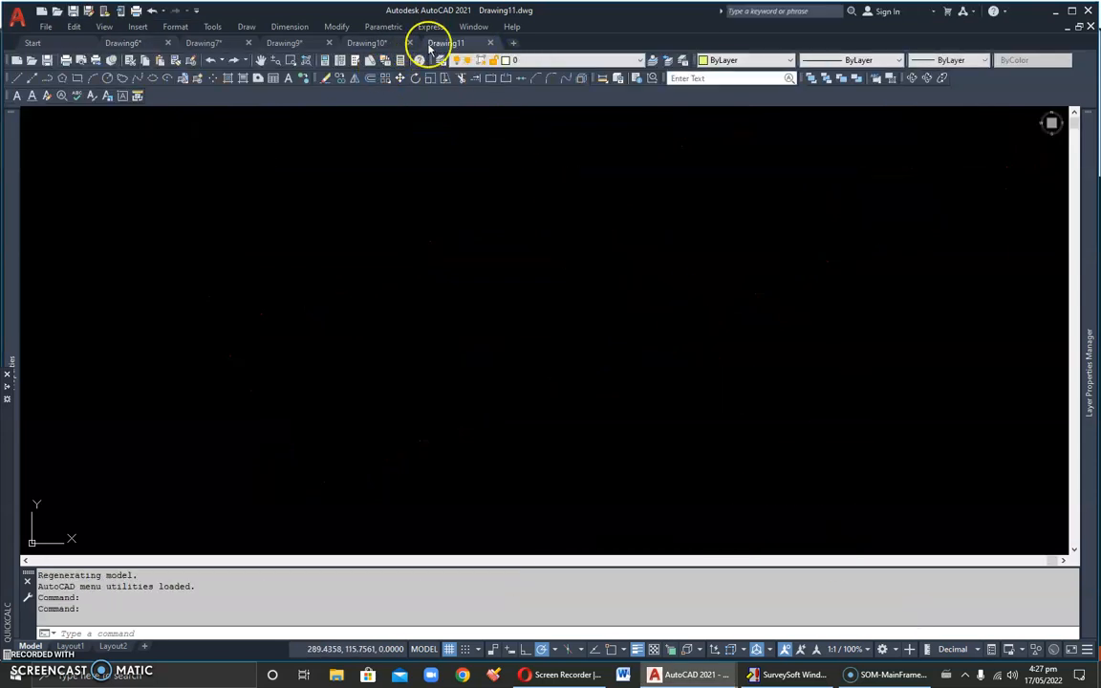
# Step: Run the Traverse script from the AutoCAD ScripTs folder in the new drawing
pyautogui.click(211, 27)
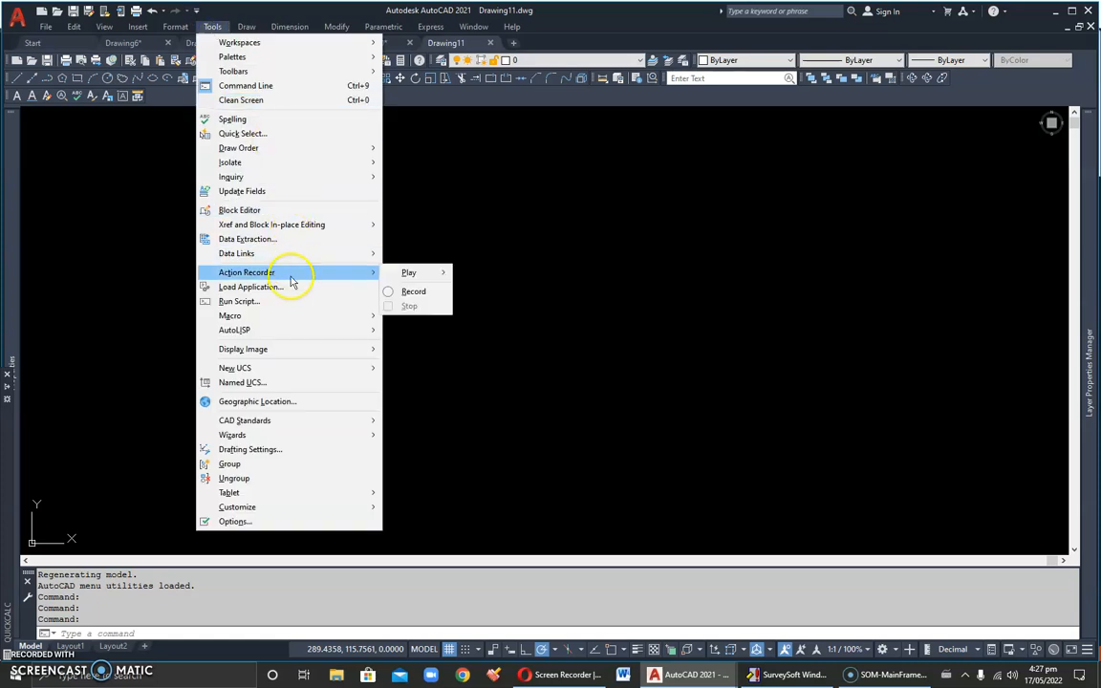
pyautogui.click(272, 301)
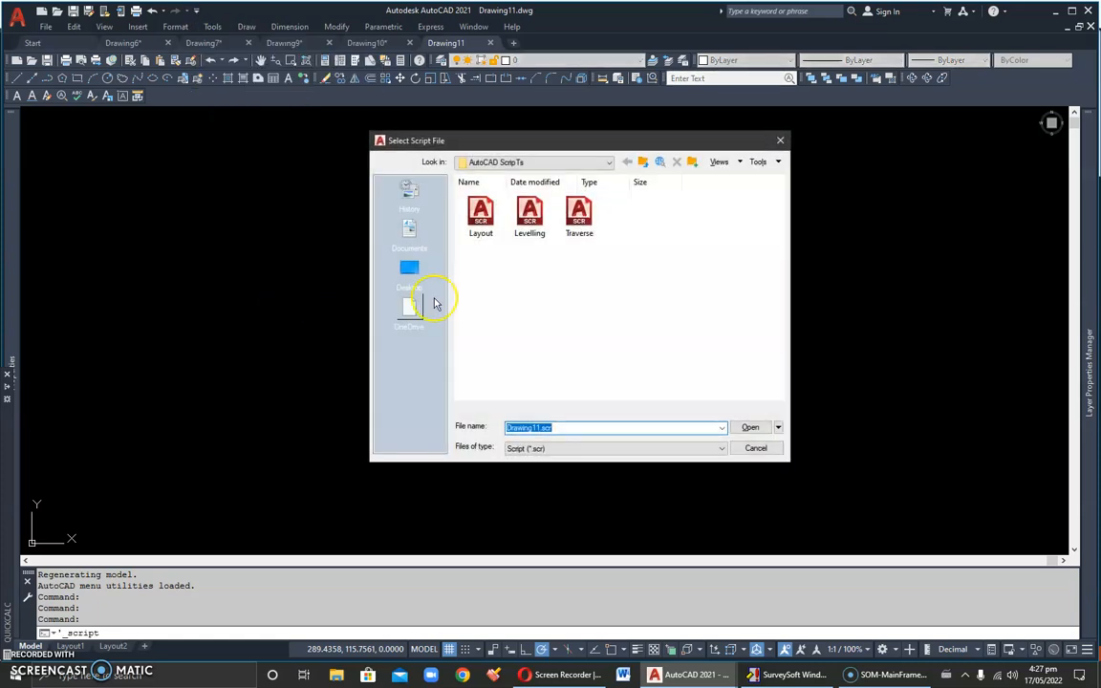
pyautogui.click(580, 223)
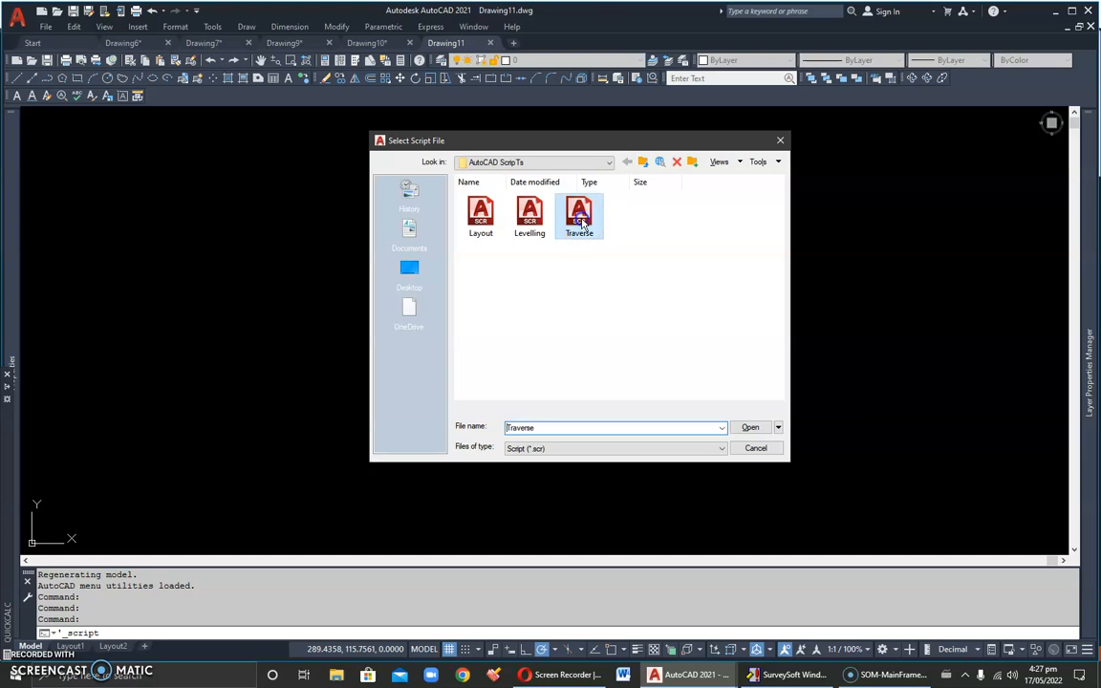
pyautogui.click(750, 430)
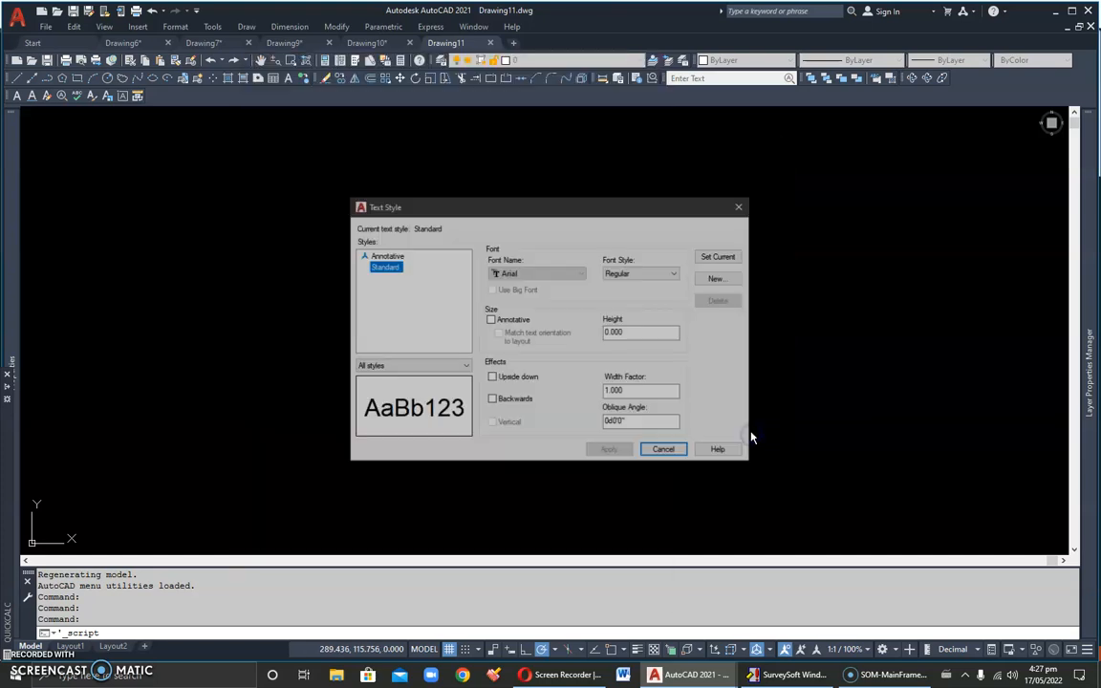
# Step: Apply a Times New Roman font to the Standard text style and close the style settings so the traverse plots
pyautogui.click(525, 274)
pyautogui.scroll(-10, 523, 331)
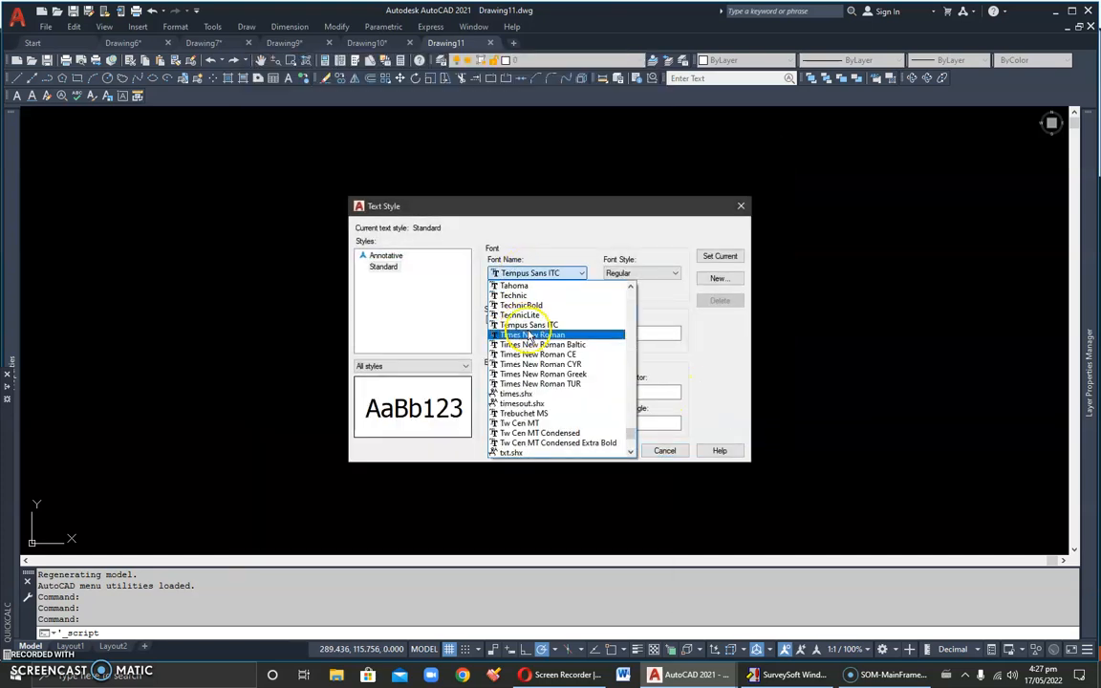
pyautogui.click(516, 364)
pyautogui.click(610, 450)
pyautogui.click(655, 451)
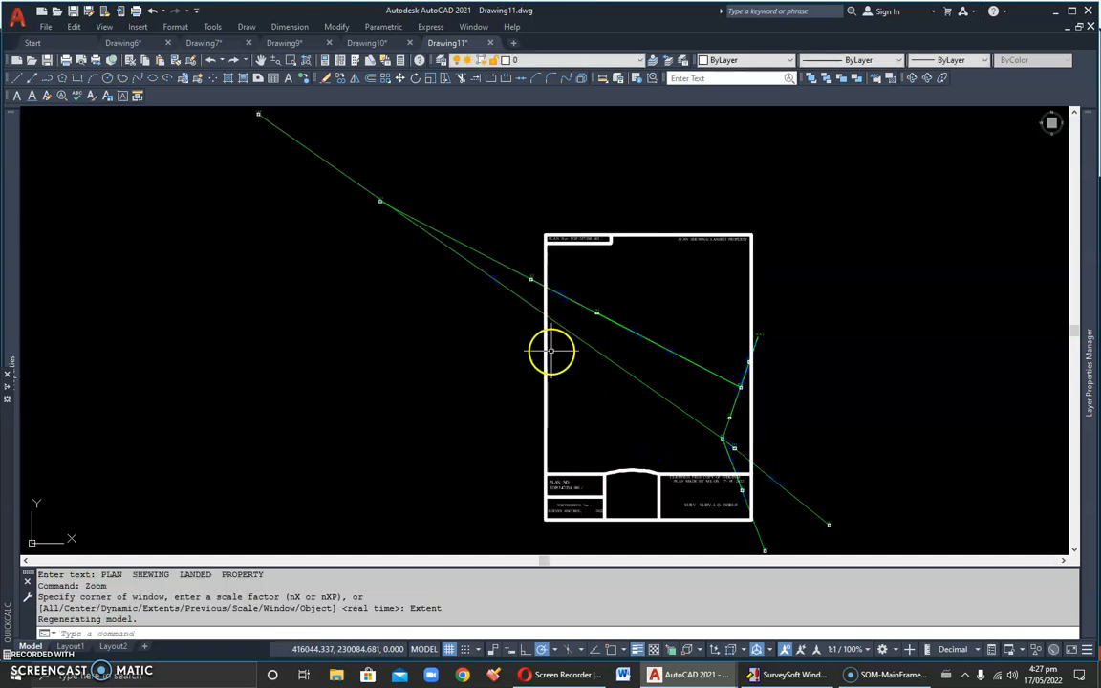
# Step: Select the plan frame and its title text, extend the selection to similar objects, and erase them all
pyautogui.click(788, 255)
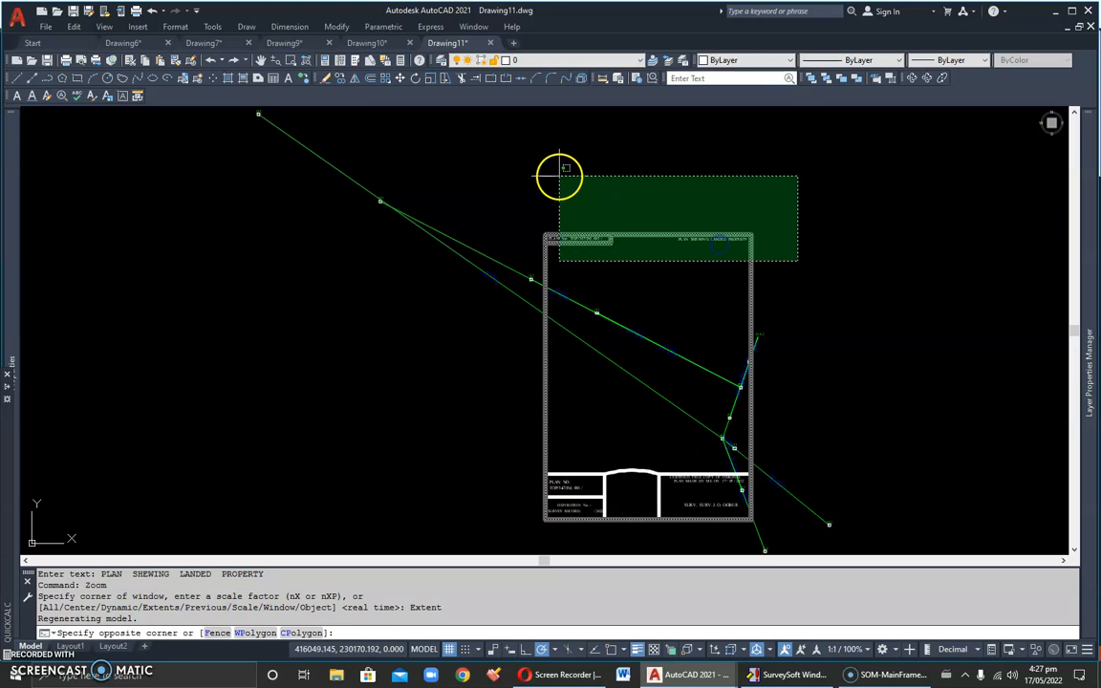
pyautogui.click(545, 174)
pyautogui.rightClick(545, 174)
pyautogui.click(582, 363)
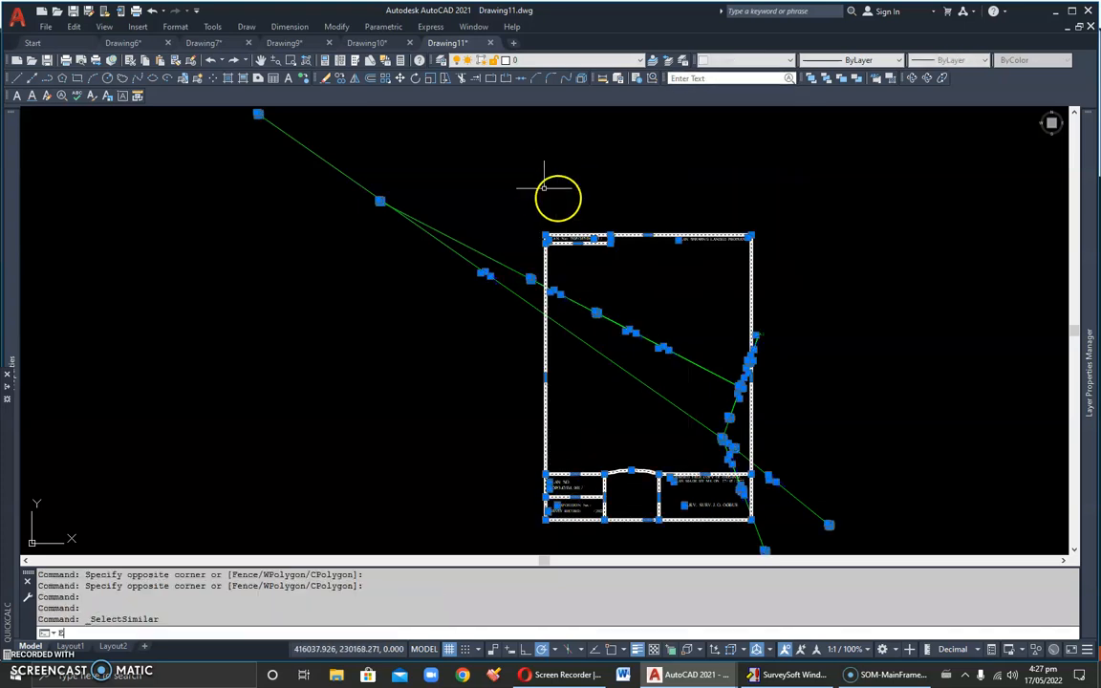
pyautogui.write('e')
pyautogui.press('Return')
# Step: Undo the erase of the plan frame, station symbols and line labels
pyautogui.moveTo(467, 262); pyautogui.dragTo(452, 255)
pyautogui.scroll(7, 564, 333)
pyautogui.scroll(-5, 520, 310)
pyautogui.scroll(3, 508, 369)
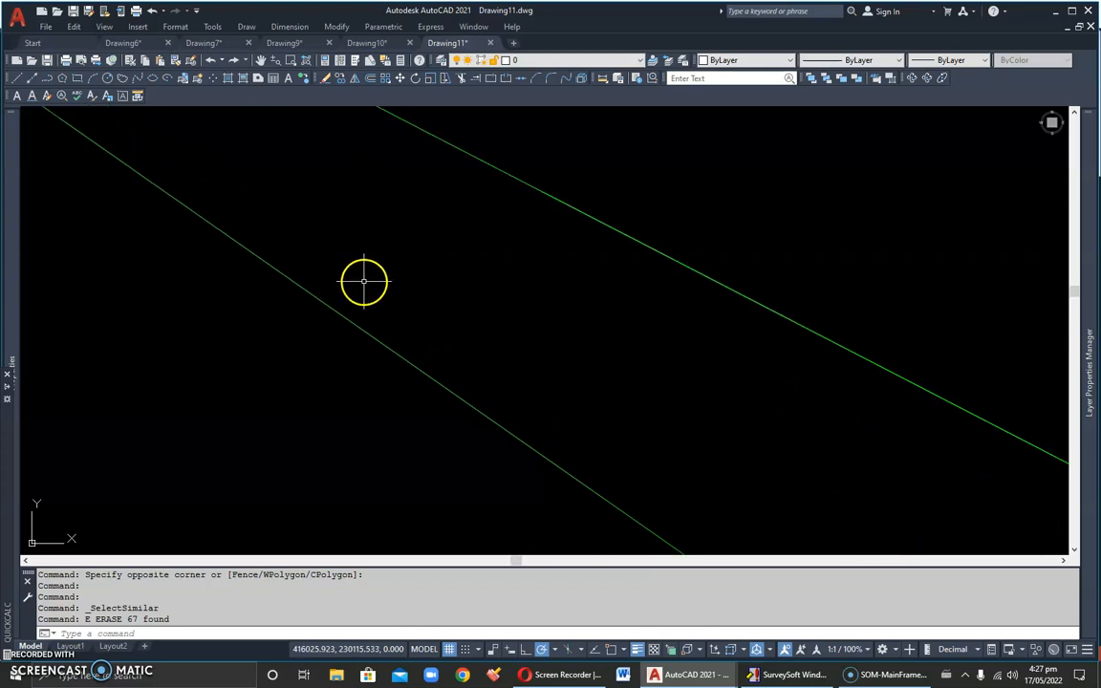
pyautogui.write('u')
pyautogui.press('Return')
pyautogui.write('u')
pyautogui.press('Return')
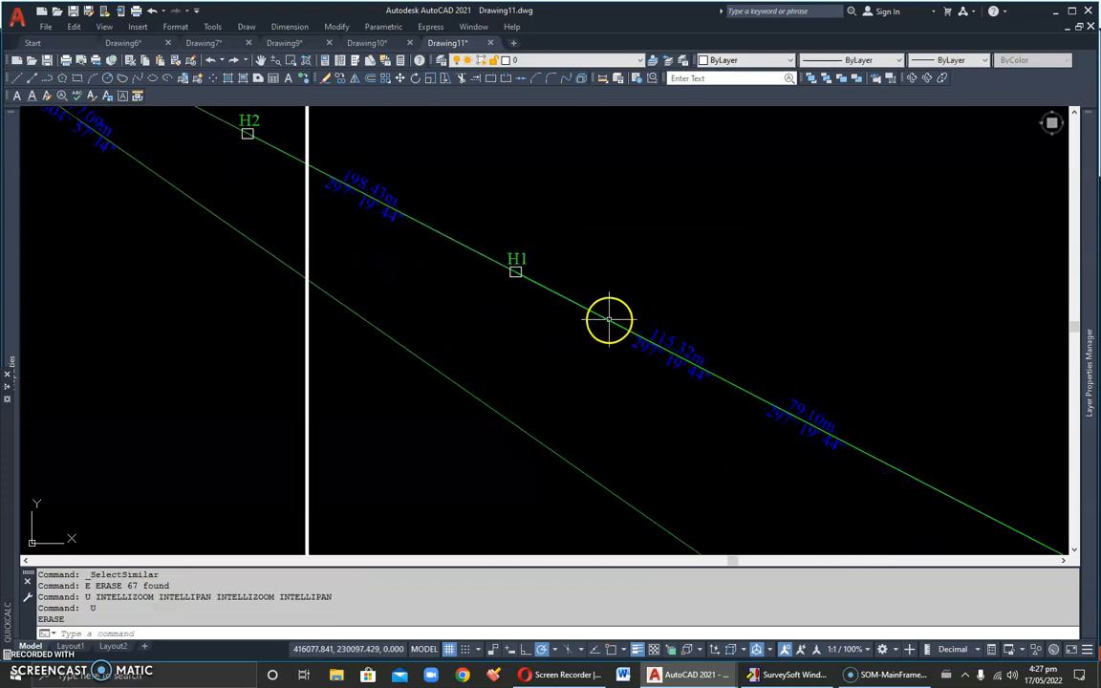
# Step: Select the title text and adjoining plan frame edges, extend the selection to similar objects, and erase everything except the traverse lines and arcs
pyautogui.scroll(-2, 520, 278)
pyautogui.moveTo(625, 328); pyautogui.dragTo(383, 245)
pyautogui.scroll(3, 639, 320)
pyautogui.scroll(-2, 644, 323)
pyautogui.scroll(-3, 645, 323)
pyautogui.click(681, 241)
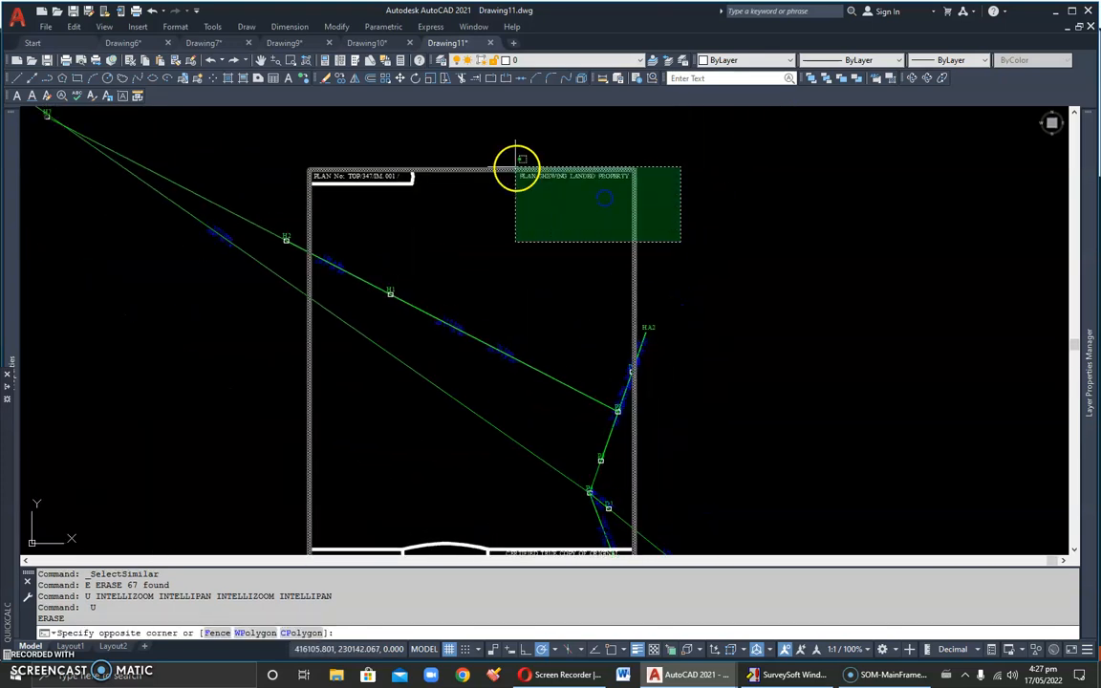
pyautogui.click(483, 181)
pyautogui.rightClick(483, 181)
pyautogui.click(516, 371)
pyautogui.write('e')
pyautogui.press('Return')
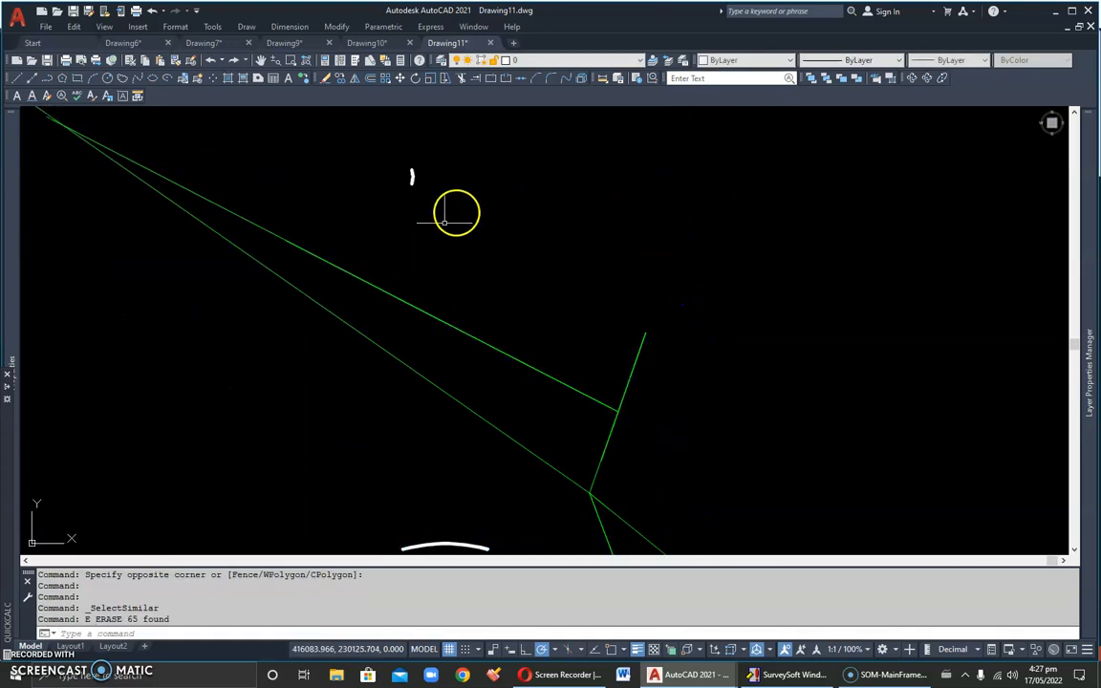
# Step: Erase the leftover white arc from the lower part of the plan frame
pyautogui.click(484, 447)
pyautogui.click(405, 410)
pyautogui.press('Delete')
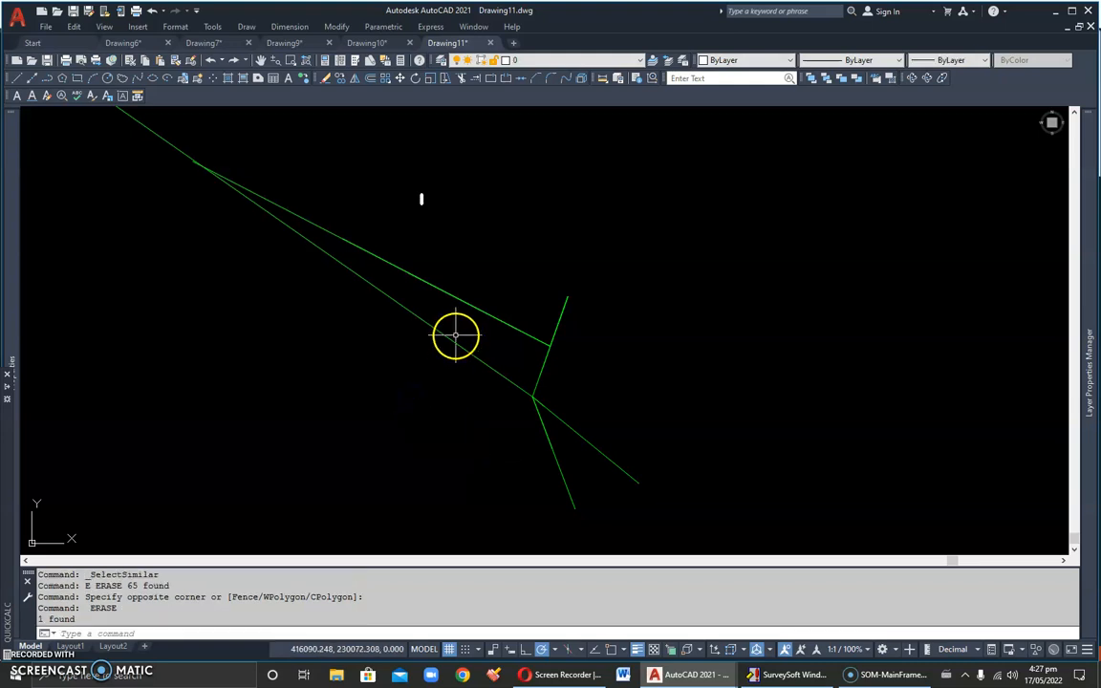
# Step: Undo the arc deletion and the preceding erase to restore the plan frame, stations and labels
pyautogui.write('u')
pyautogui.press('Return')
pyautogui.press('space')
pyautogui.press('space')
# Step: Examine the plotted traverse legs and labels around stations P4, D1, D2 and D3
pyautogui.scroll(5, 380, 298)
pyautogui.scroll(-5, 464, 306)
pyautogui.scroll(8, 443, 304)
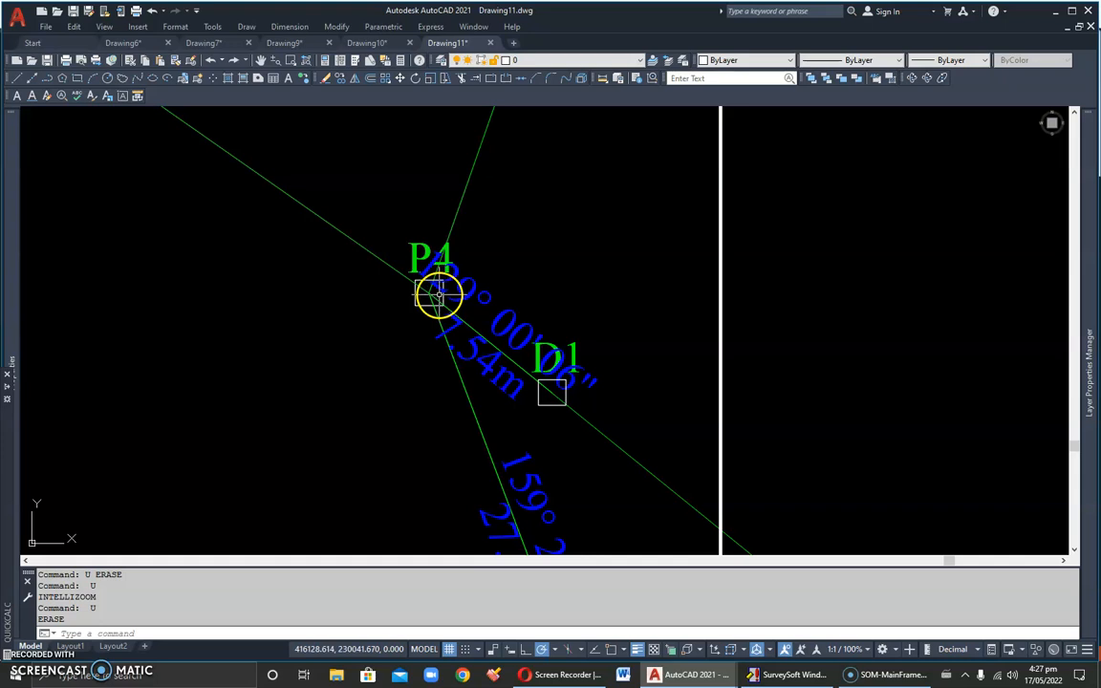
pyautogui.scroll(-4, 449, 284)
pyautogui.scroll(-3, 540, 382)
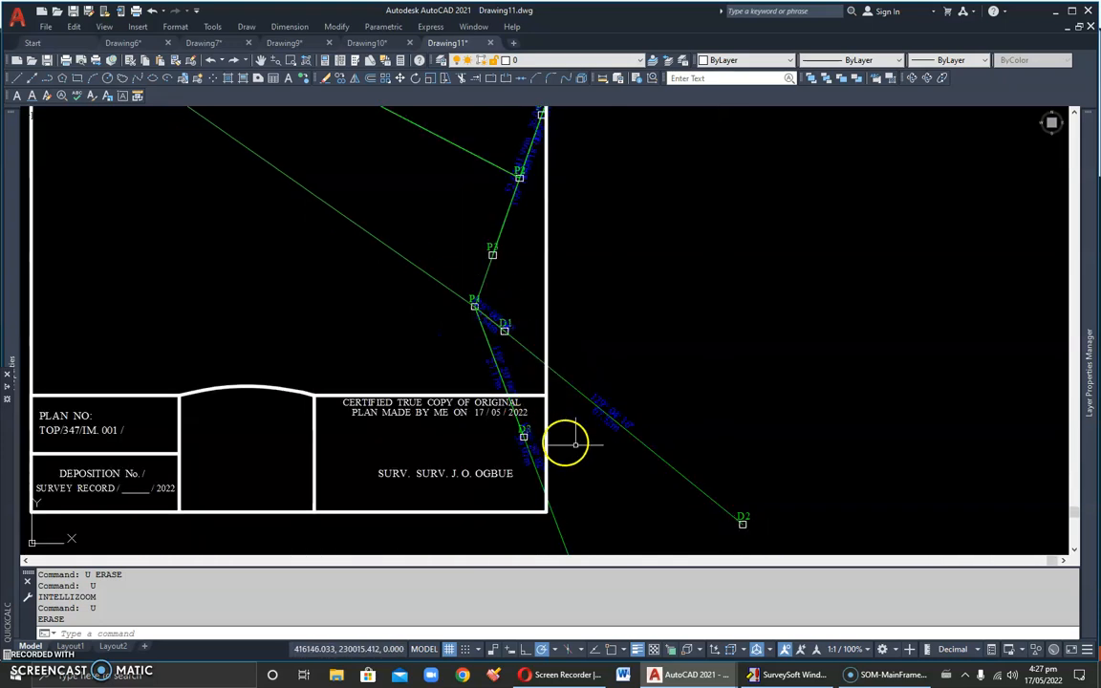
pyautogui.scroll(-2, 565, 349)
pyautogui.moveTo(547, 272); pyautogui.dragTo(511, 371)
pyautogui.scroll(4, 503, 339)
pyautogui.scroll(-4, 504, 340)
# Step: Follow the long traverse lines toward the northwest stations and view the whole plot at its drawing extents
pyautogui.moveTo(327, 267); pyautogui.dragTo(548, 393)
pyautogui.moveTo(211, 197); pyautogui.dragTo(327, 266)
pyautogui.scroll(6, 287, 231)
pyautogui.scroll(-3, 320, 229)
pyautogui.scroll(-5, 316, 232)
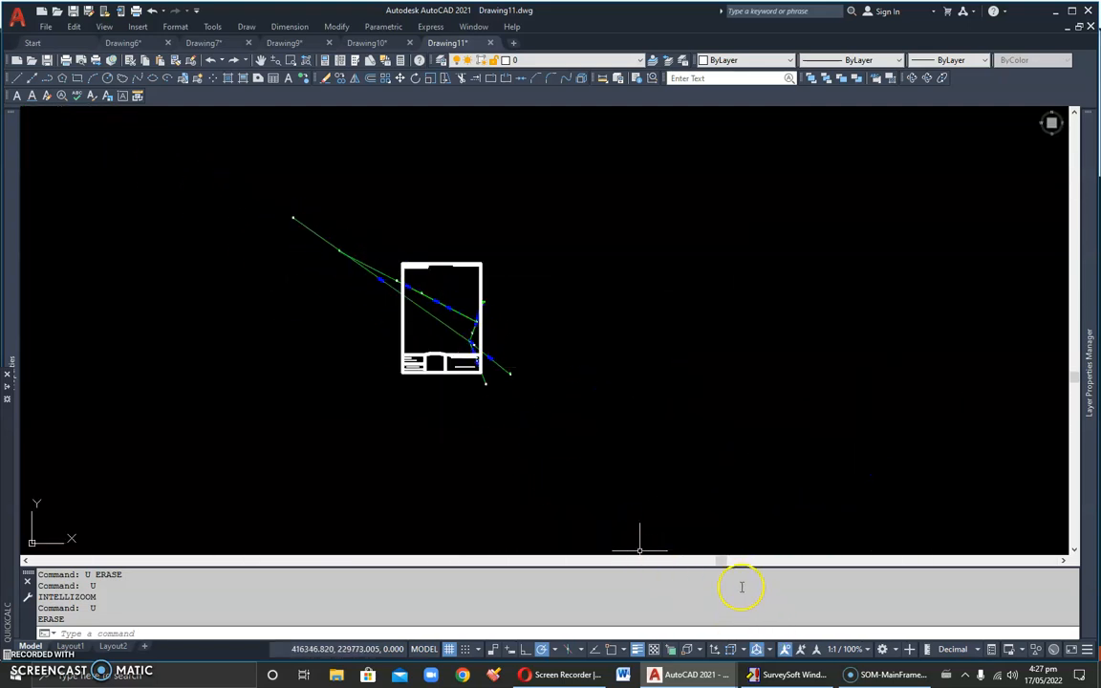
pyautogui.scroll(6, 411, 274)
pyautogui.scroll(-4, 411, 267)
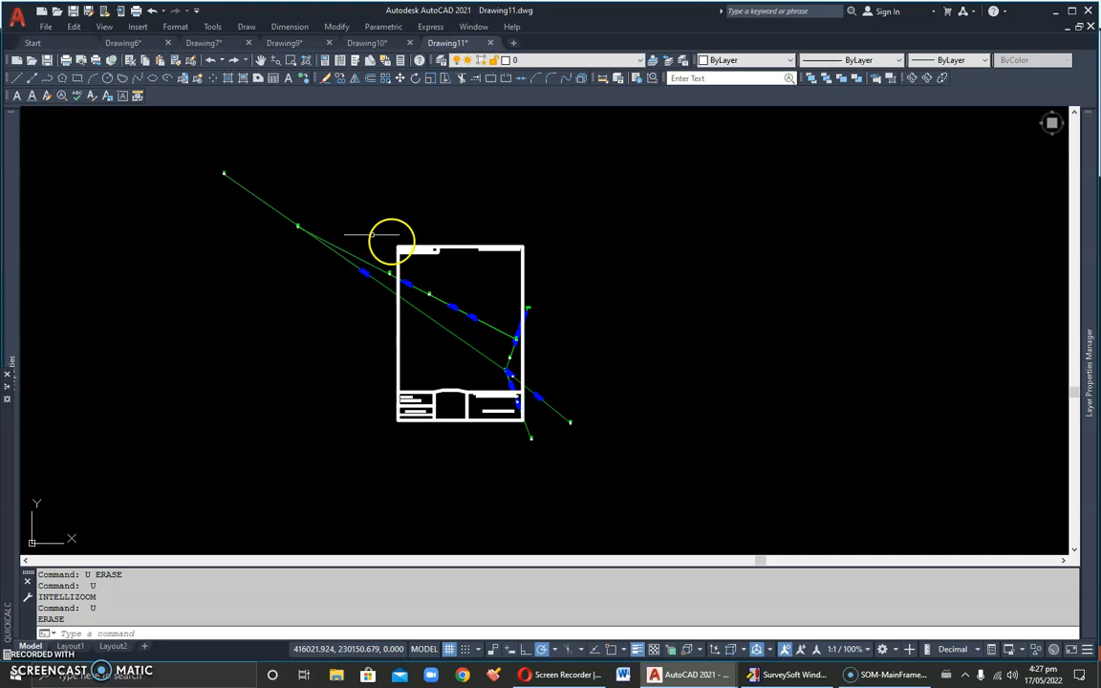
pyautogui.scroll(2, 500, 367)
pyautogui.click(497, 360)
pyautogui.middleClick(498, 360)
pyautogui.middleClick(498, 360)
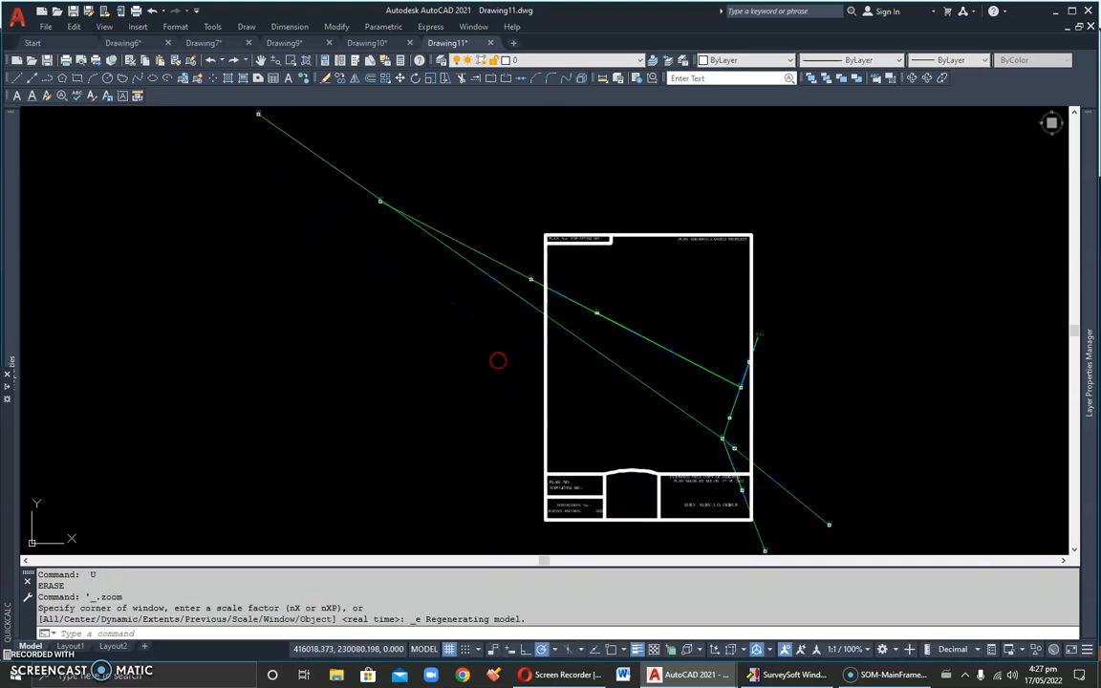
# Step: Switch to SurveySoft to review the traverse observations and computed coordinates, and return to Drawing11.dwg in AutoCAD
pyautogui.click(793, 674)
pyautogui.click(805, 265)
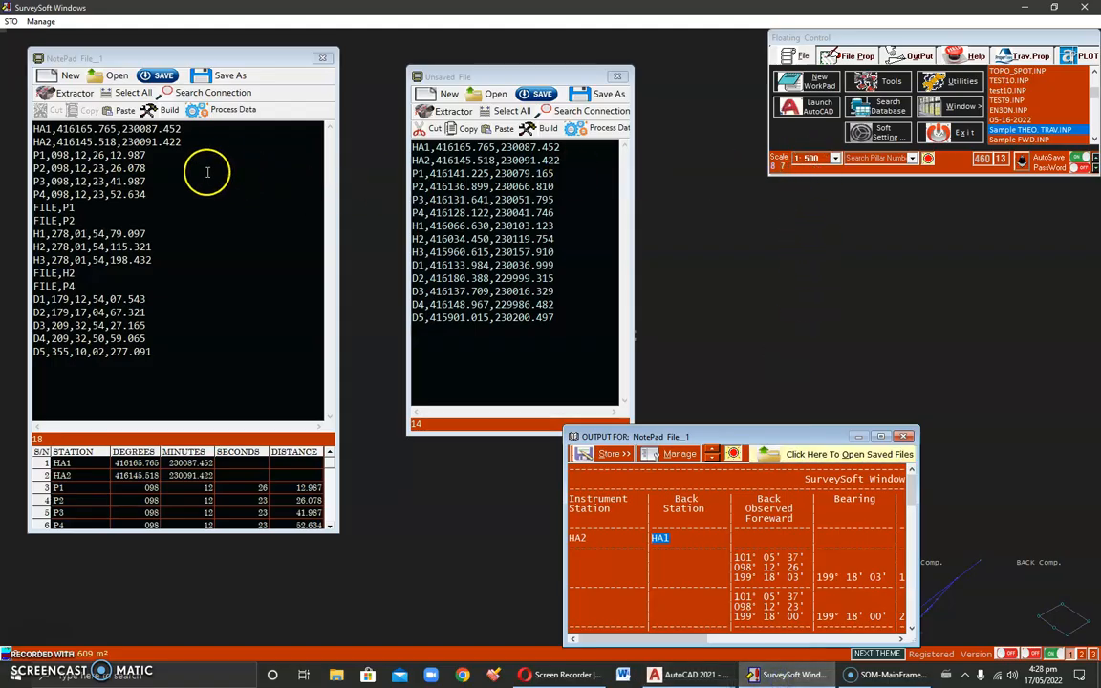
pyautogui.click(683, 674)
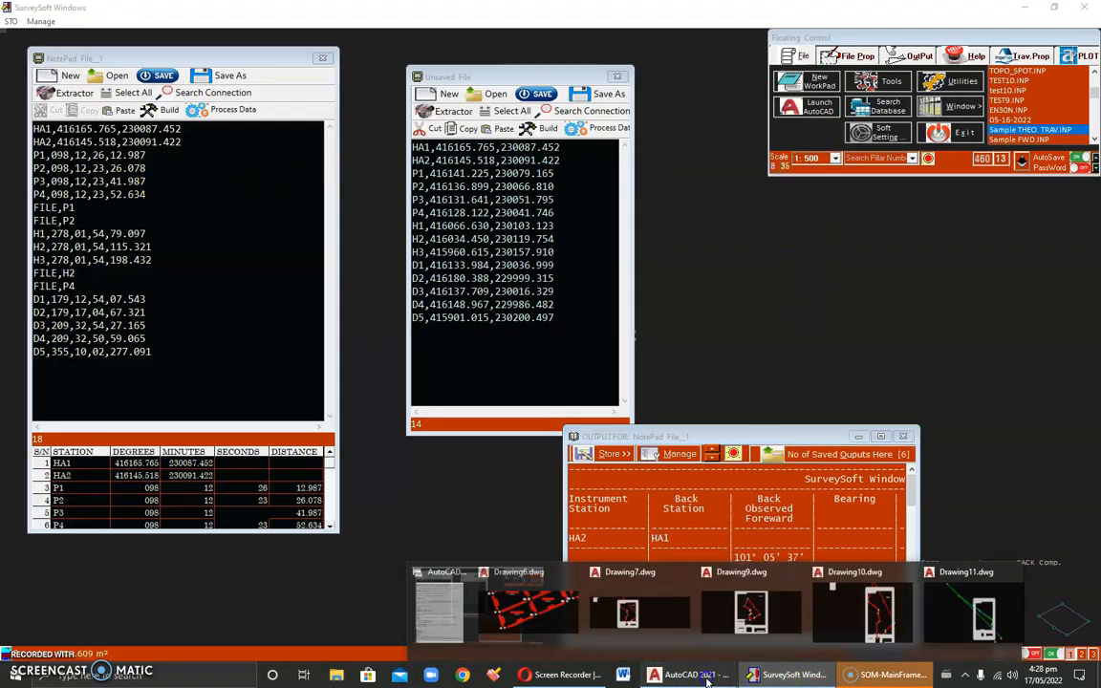
pyautogui.click(955, 602)
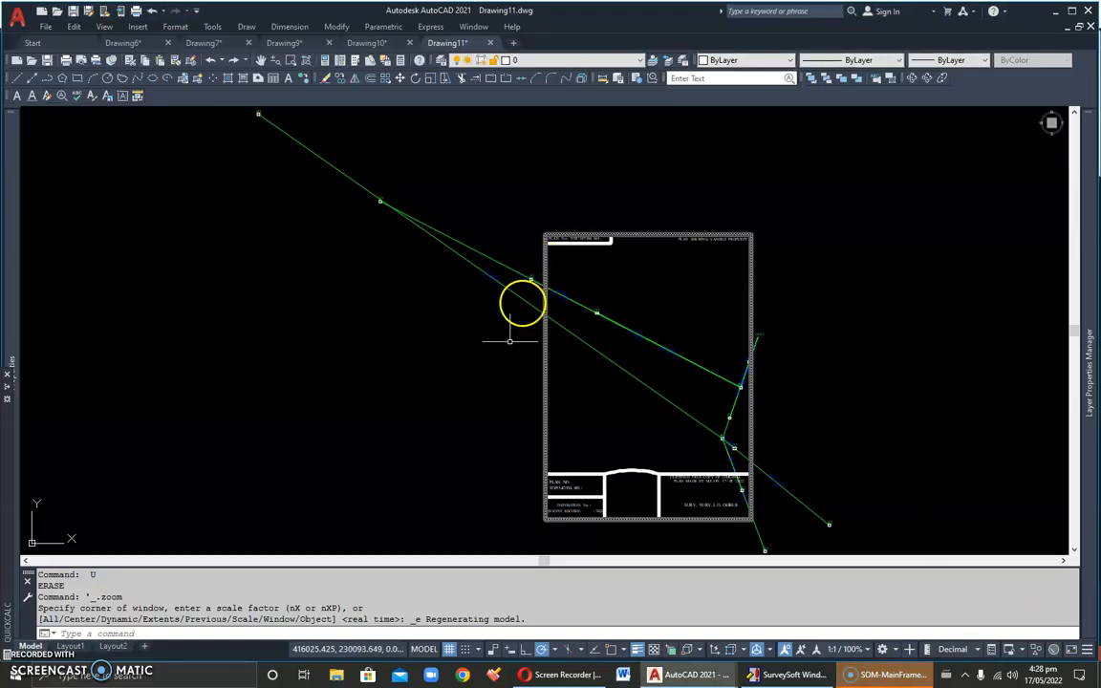